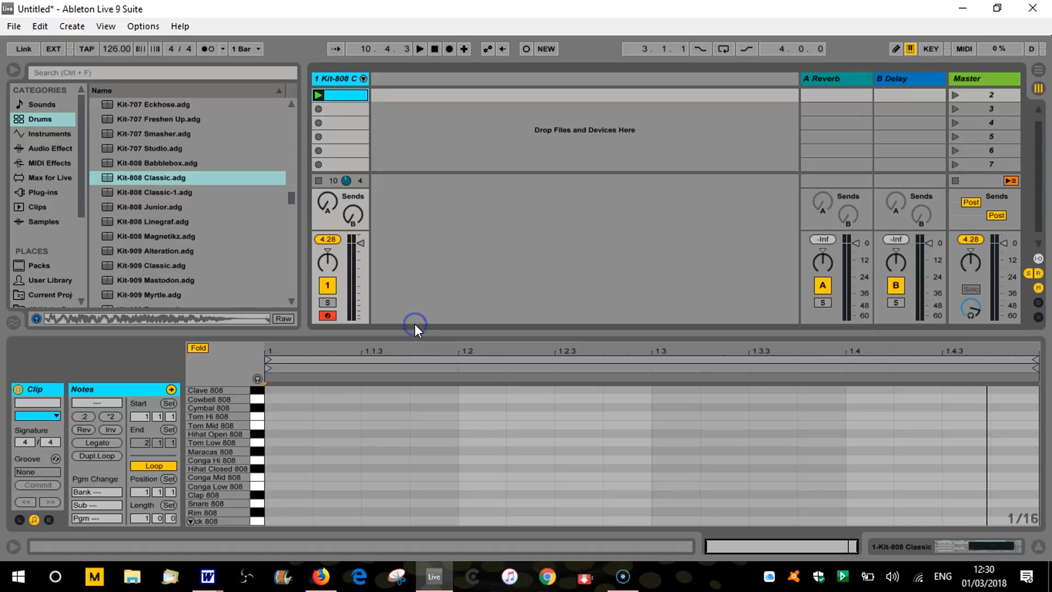
# Enlarge the MIDI note editor and play the drum clip with the metronome on.
pyautogui.moveTo(419, 332); pyautogui.dragTo(429, 246)
pyautogui.click(382, 289)
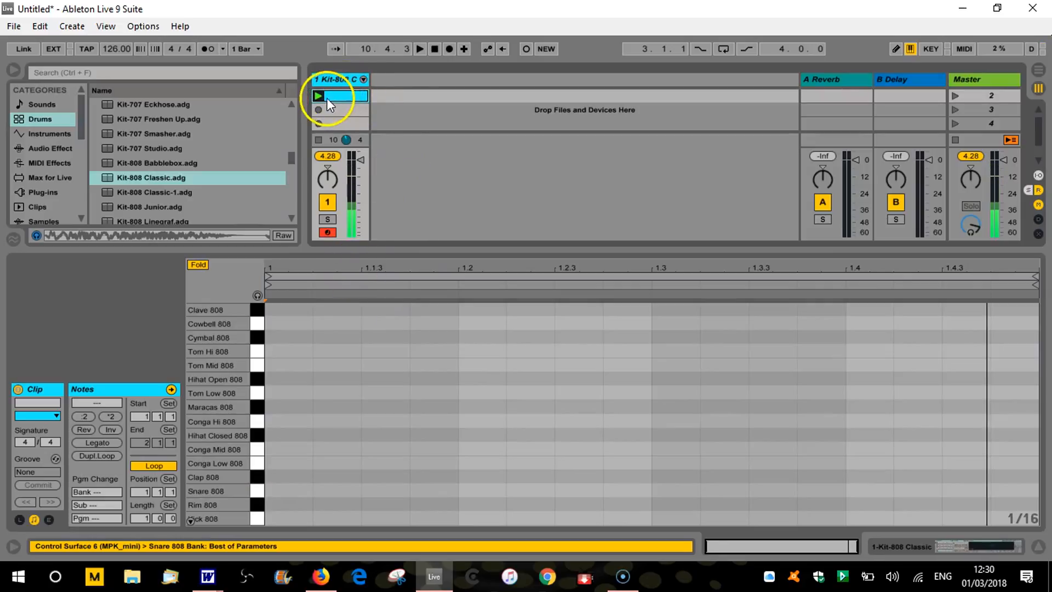
pyautogui.click(420, 49)
pyautogui.click(208, 49)
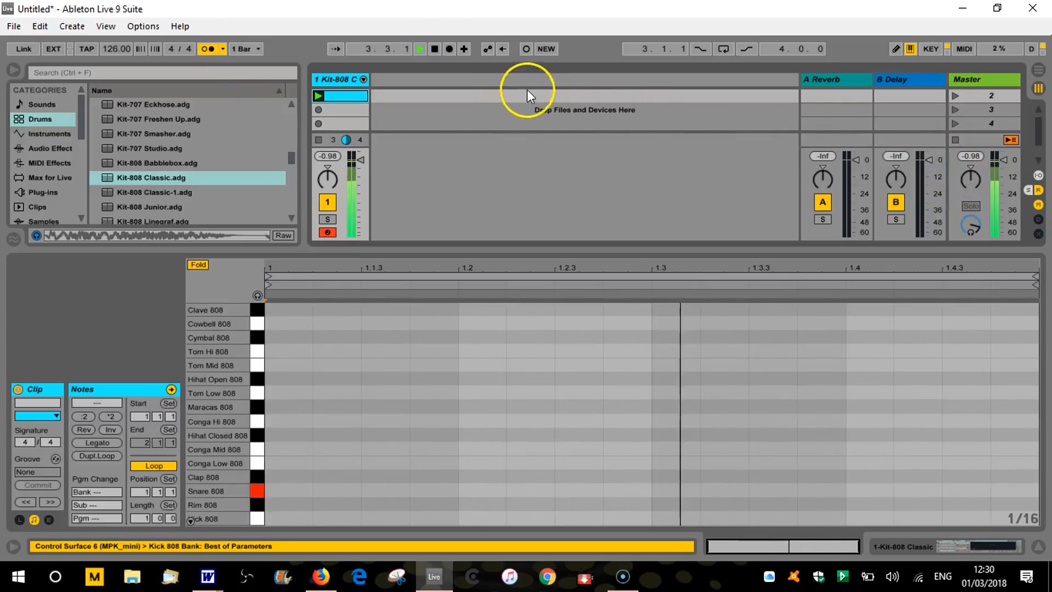
# Record a live pattern of Kick 808 and Snare 808 hits into the playing clip and stop playback.
pyautogui.click(525, 48)
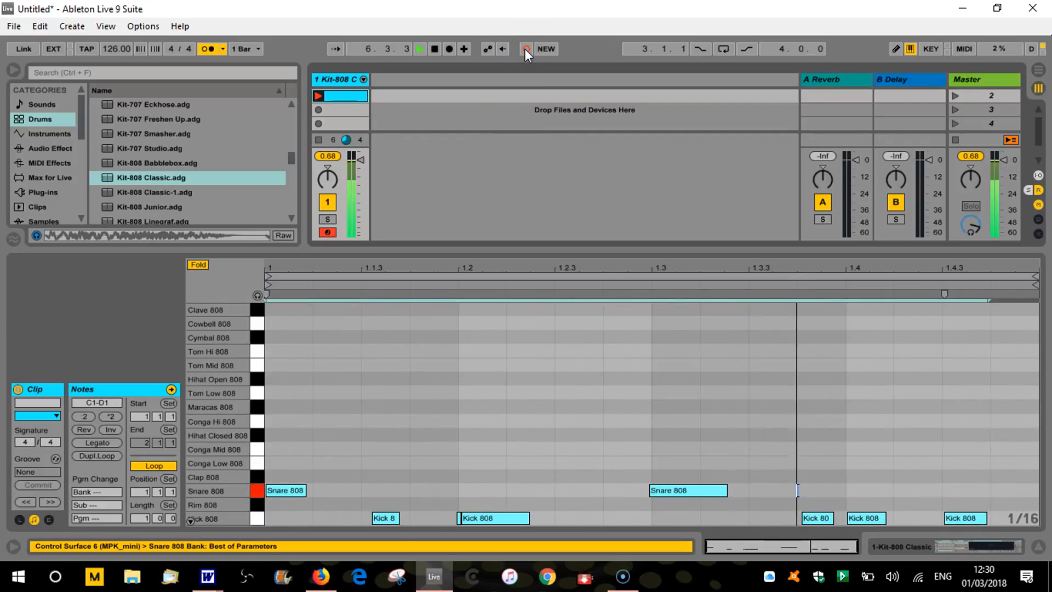
pyautogui.click(446, 49)
pyautogui.click(435, 48)
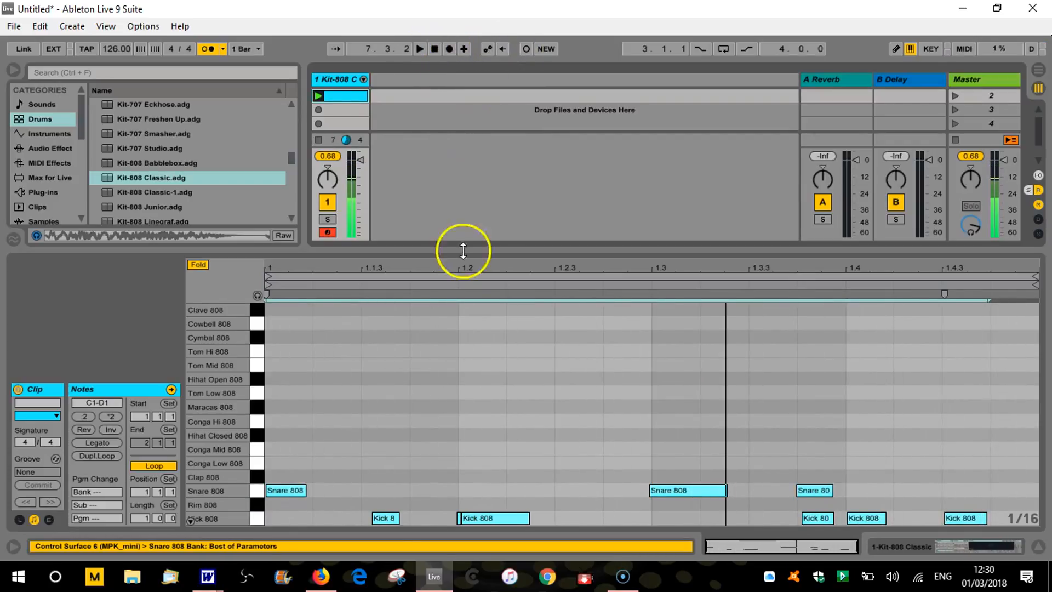
# Delete all recorded kick and snare notes from the clip.
pyautogui.click(427, 479)
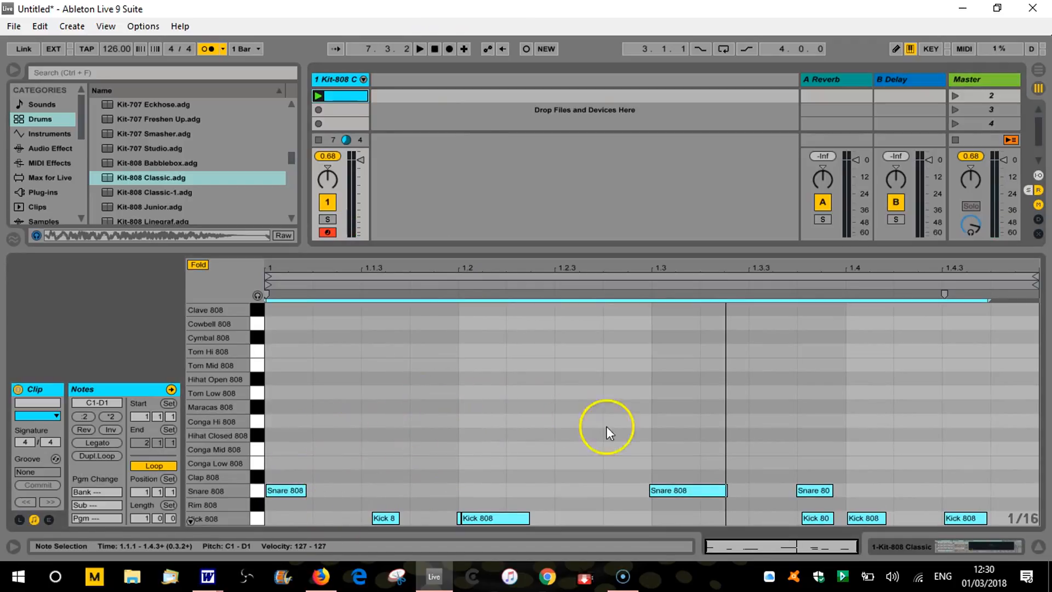
pyautogui.hotkey('ctrl', 'a')
pyautogui.press('Delete')
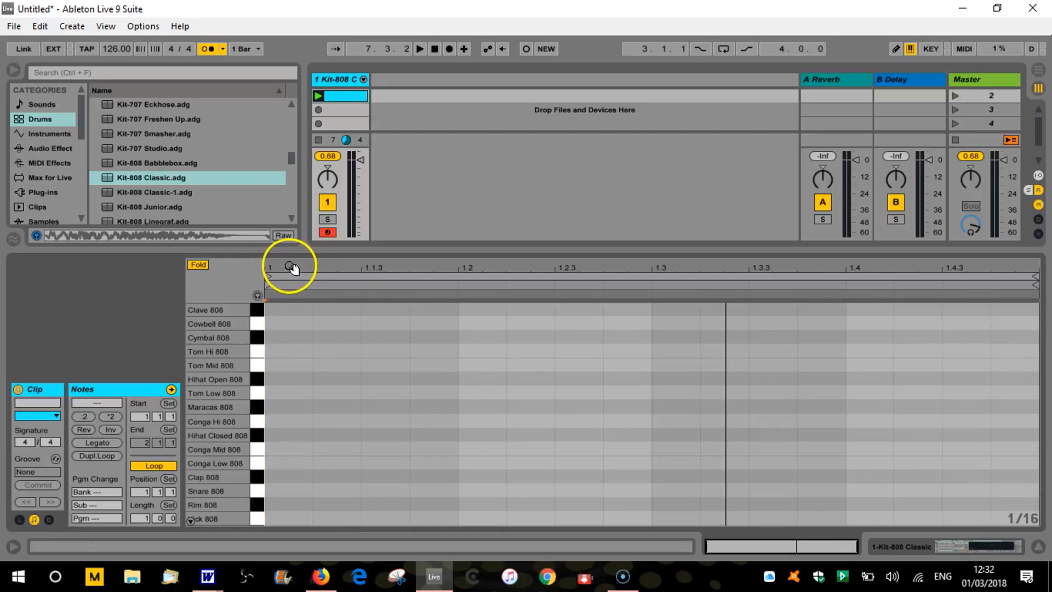
# Draw a one-beat Kick 808 note and a half-beat Rim 808 note, both starting at 1.1.1.
pyautogui.moveTo(292, 268); pyautogui.dragTo(290, 266)
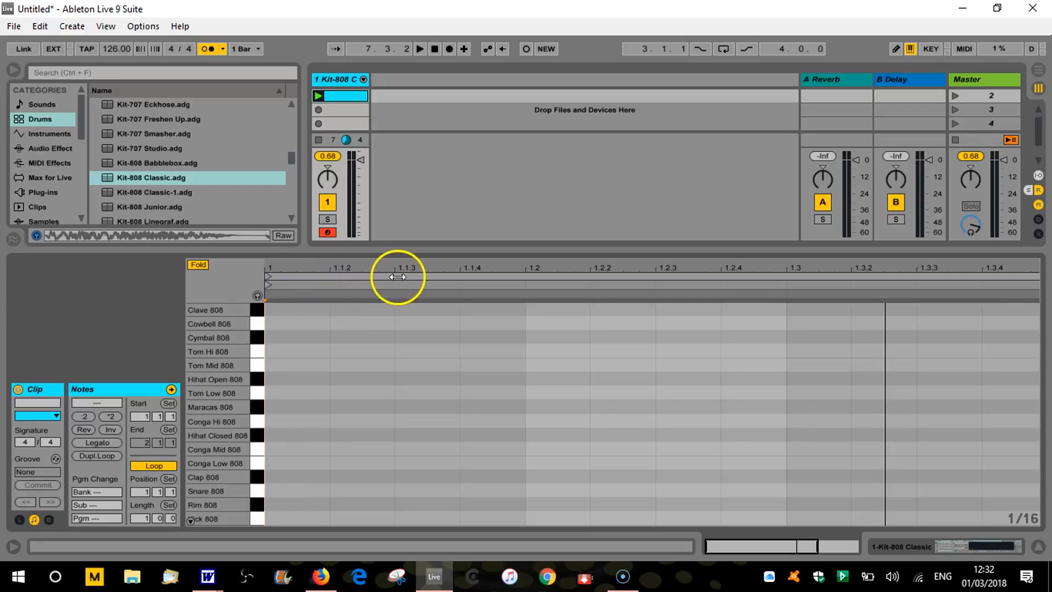
pyautogui.moveTo(364, 274); pyautogui.dragTo(395, 267)
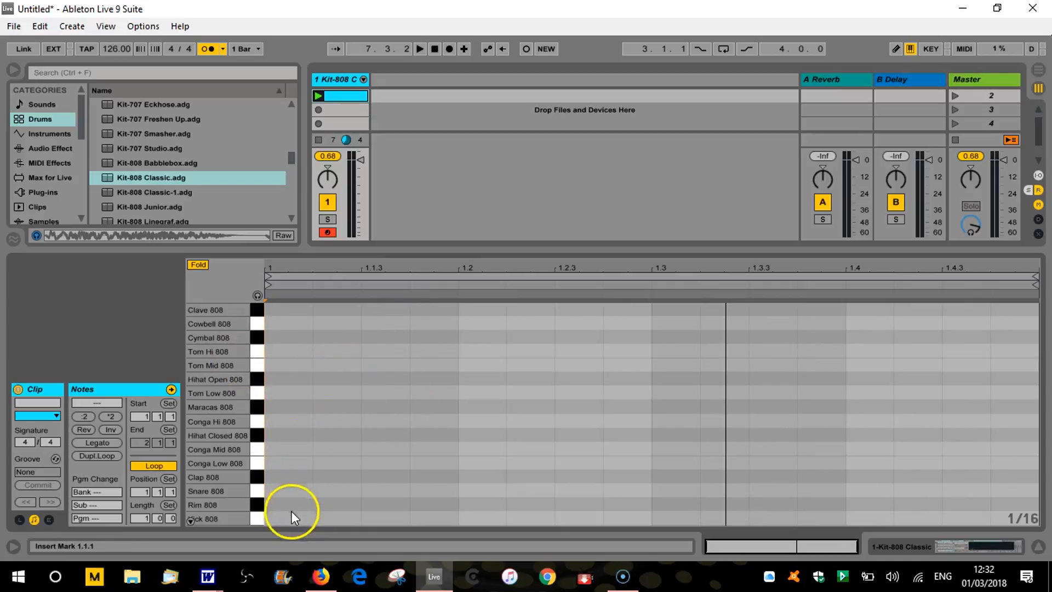
pyautogui.doubleClick(277, 517)
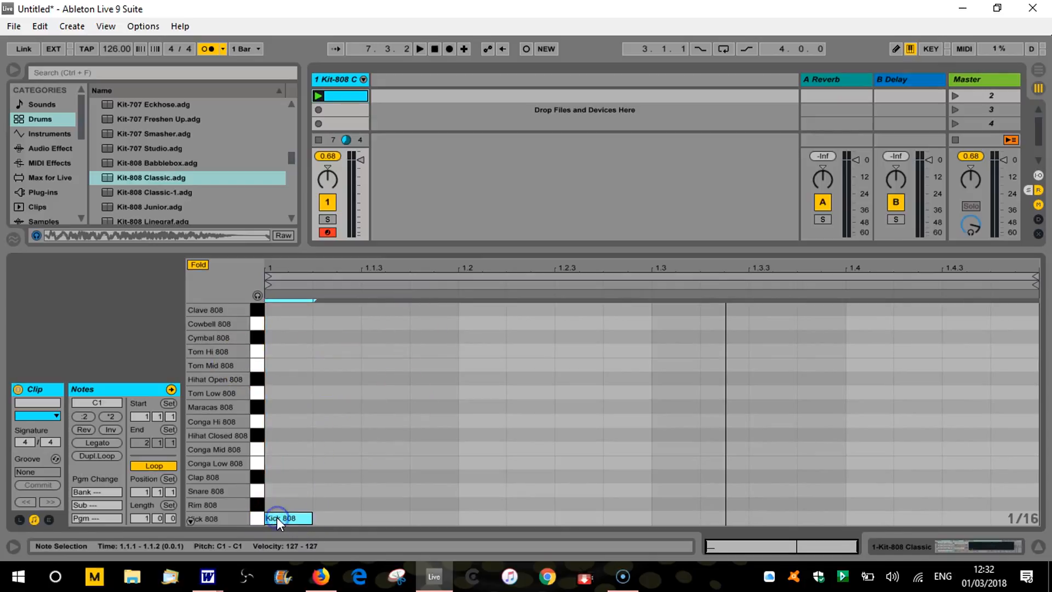
pyautogui.moveTo(311, 518); pyautogui.dragTo(458, 524)
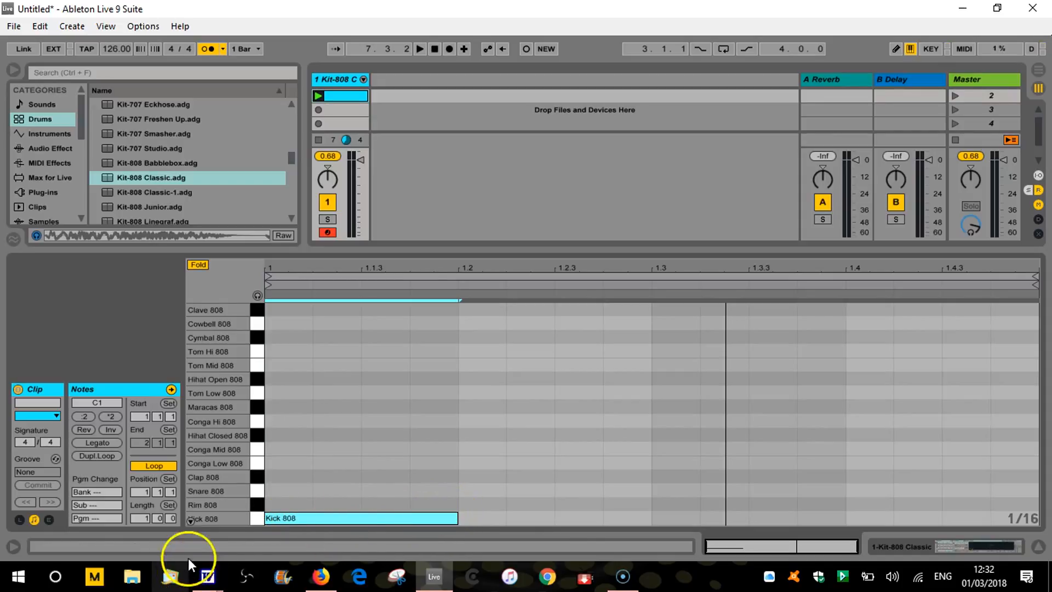
pyautogui.click(276, 505)
pyautogui.moveTo(311, 503); pyautogui.dragTo(360, 504)
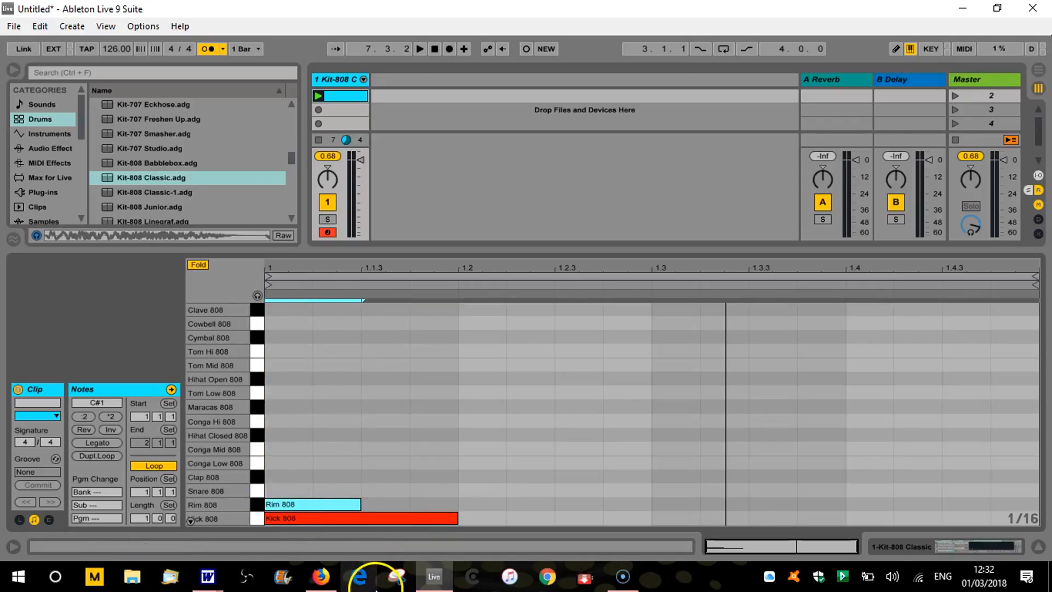
# Add a sixteenth-note Snare 808 and a two-beat Clap 808, both starting at 1.1.1.
pyautogui.click(279, 491)
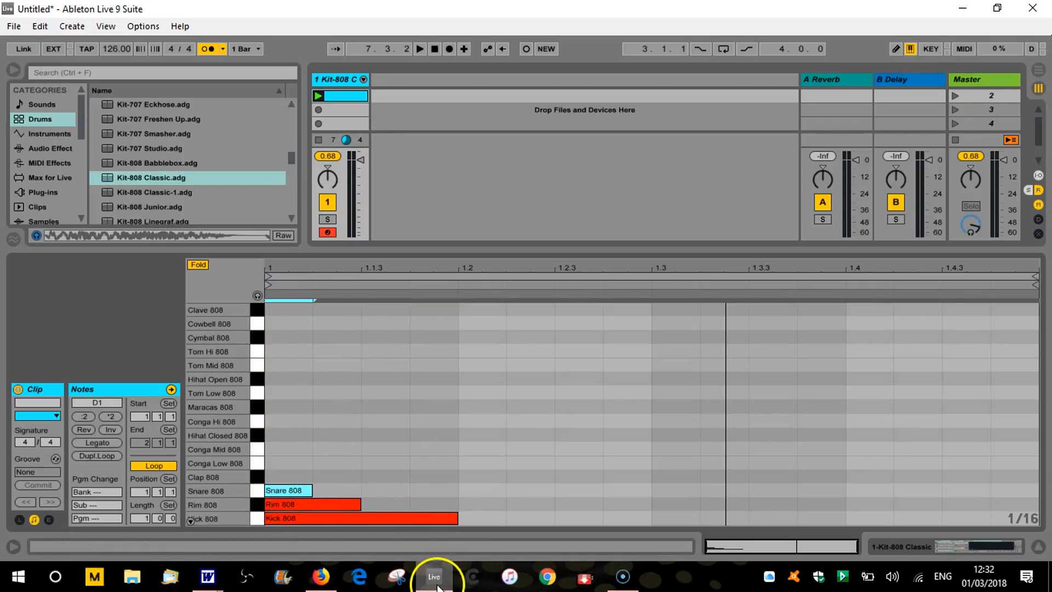
pyautogui.click(280, 476)
pyautogui.moveTo(310, 476); pyautogui.dragTo(635, 484)
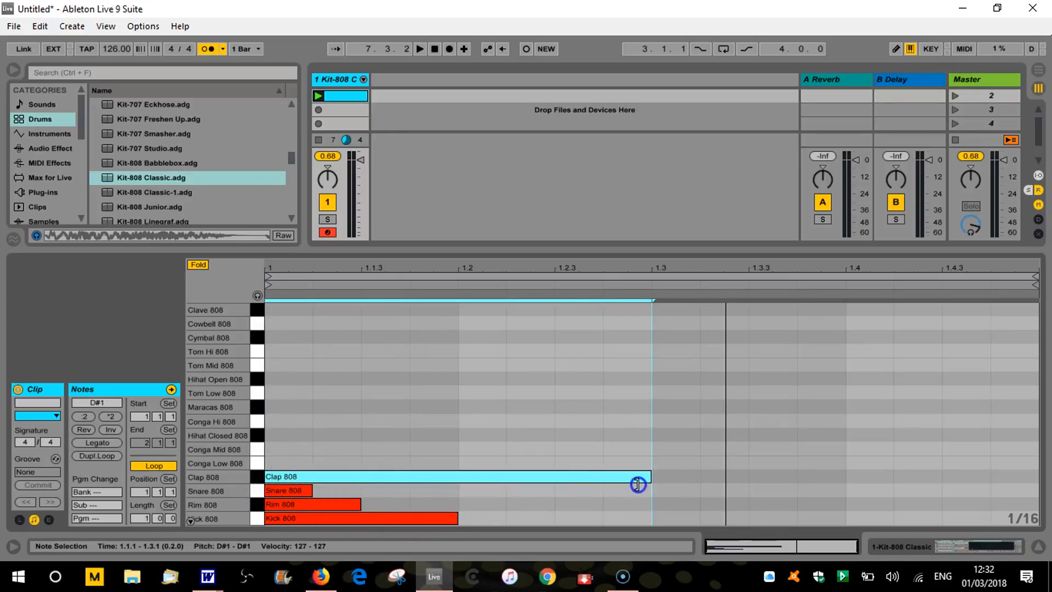
# Add a Conga Low 808 note at 1.1.1 and lengthen it to fill the whole bar.
pyautogui.click(290, 464)
pyautogui.moveTo(309, 462); pyautogui.dragTo(865, 451)
pyautogui.moveTo(868, 447); pyautogui.dragTo(941, 468)
pyautogui.moveTo(842, 463); pyautogui.dragTo(1026, 474)
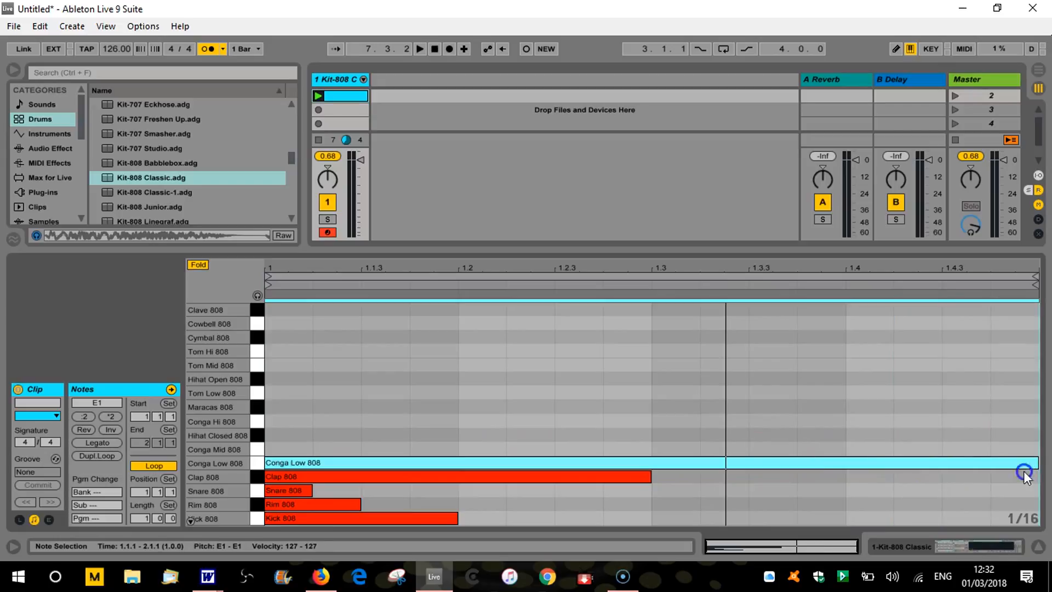
# Reorder the notes by length, moving kick to Hihat Closed, clap to Conga Mid, rim to Conga Hi and snare to Maracas.
pyautogui.moveTo(412, 515); pyautogui.dragTo(436, 433)
pyautogui.moveTo(436, 475); pyautogui.dragTo(435, 450)
pyautogui.moveTo(336, 507); pyautogui.dragTo(347, 421)
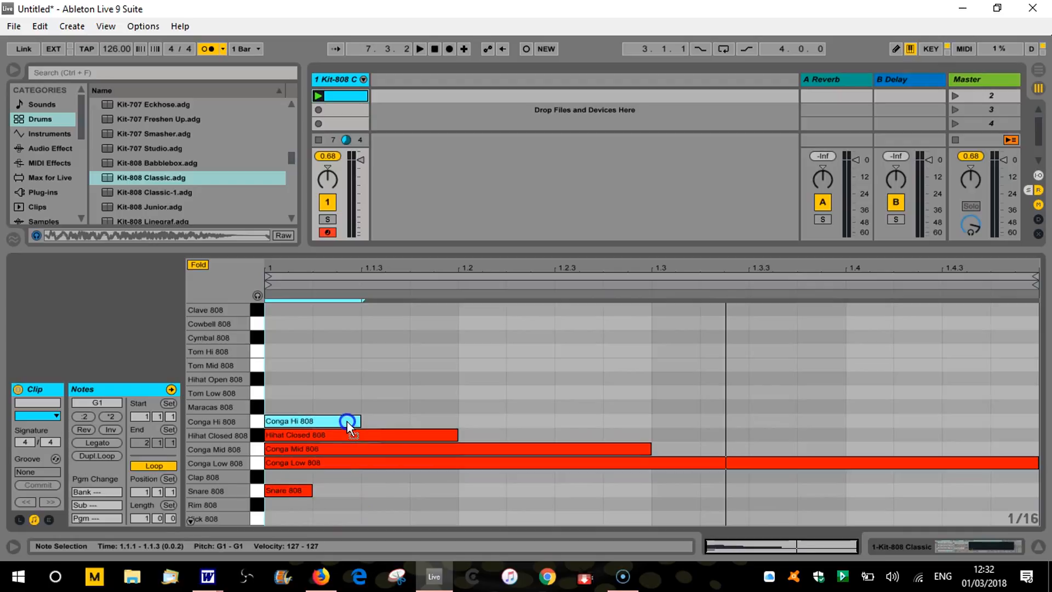
pyautogui.moveTo(285, 492); pyautogui.dragTo(281, 409)
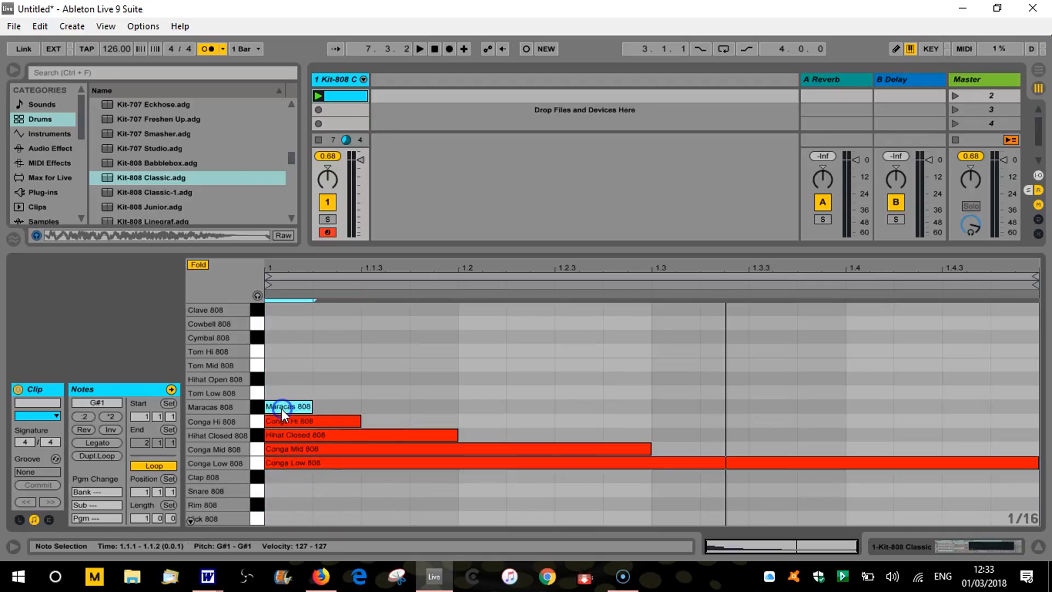
pyautogui.click(307, 408)
# Delete the five note-length example notes, from Conga Low up to Maracas.
pyautogui.click(553, 464)
pyautogui.doubleClick(554, 464)
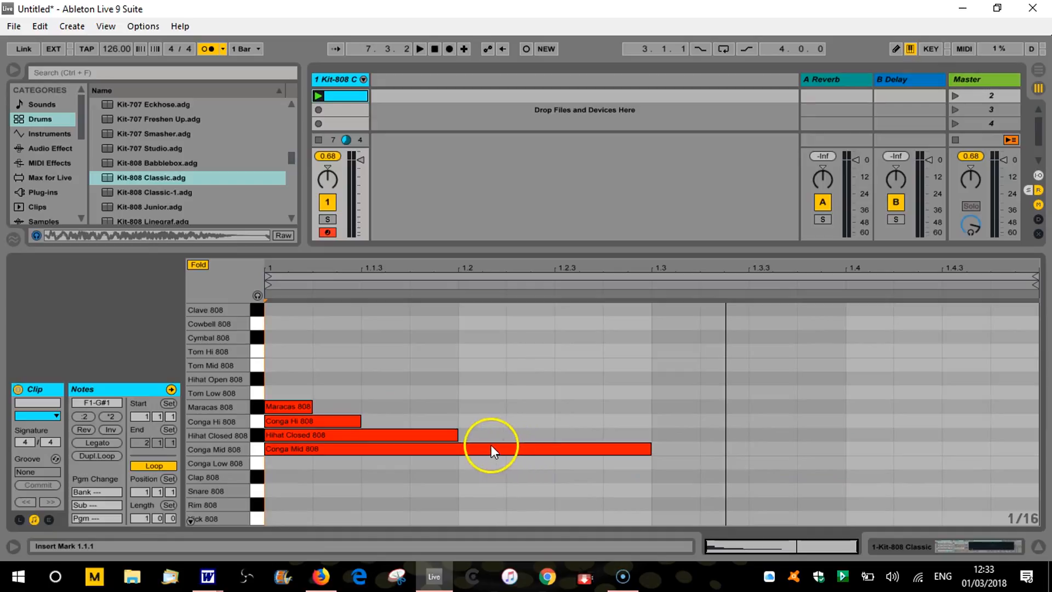
pyautogui.doubleClick(485, 448)
pyautogui.click(428, 434)
pyautogui.doubleClick(395, 434)
pyautogui.doubleClick(331, 422)
pyautogui.doubleClick(282, 406)
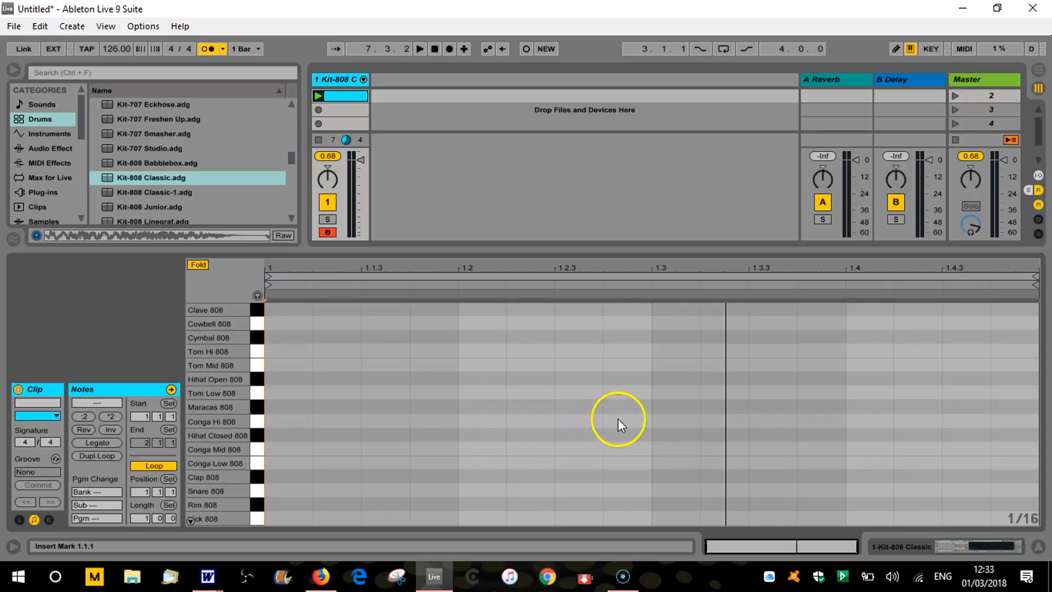
# Add a sixteenth-note Kick 808 at 1.1.1 and play the clip from the start.
pyautogui.doubleClick(277, 518)
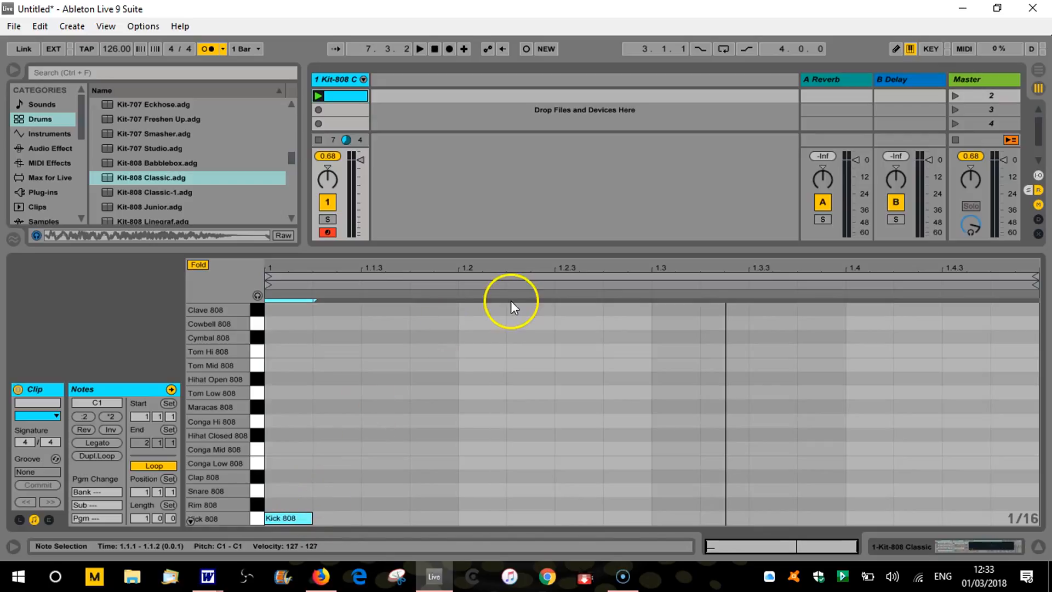
pyautogui.click(318, 139)
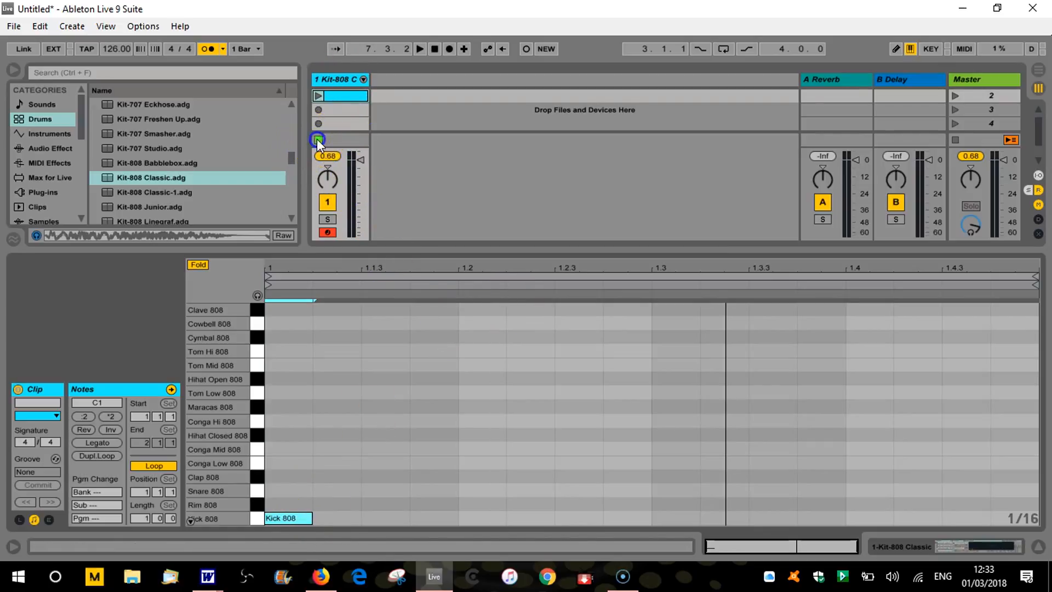
pyautogui.click(320, 97)
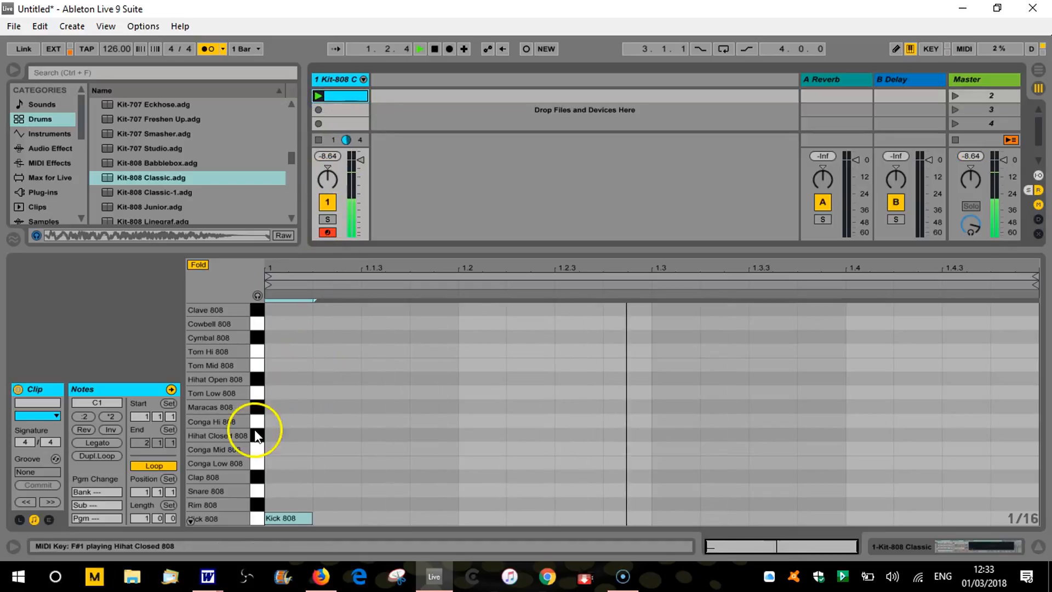
pyautogui.moveTo(311, 518)
pyautogui.mouseDown()
pyautogui.moveTo(552, 527)
pyautogui.moveTo(447, 518)
pyautogui.moveTo(890, 521)
pyautogui.moveTo(437, 510)
pyautogui.moveTo(312, 519)
pyautogui.mouseUp()
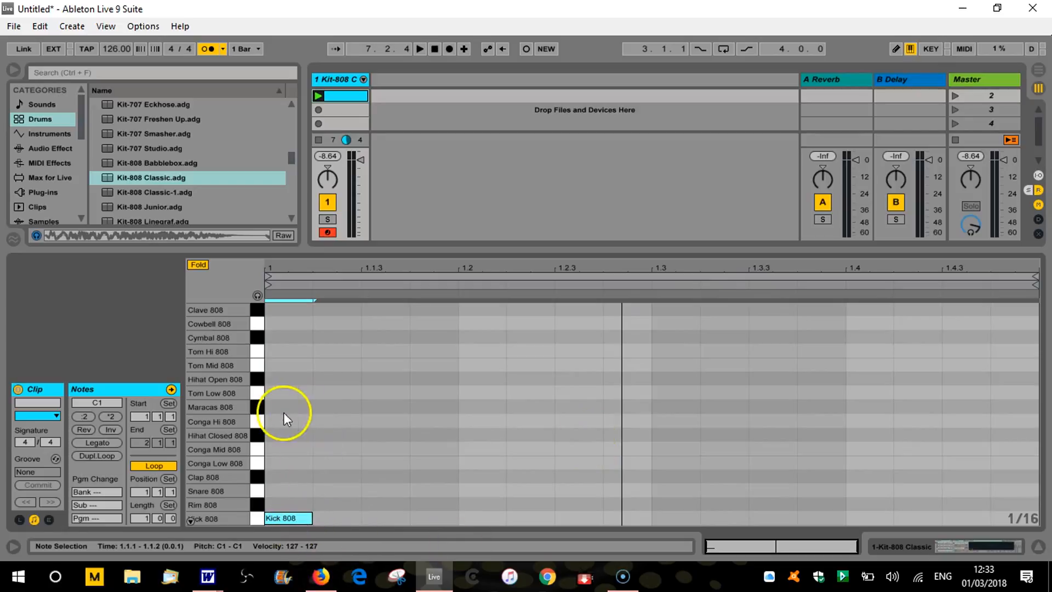
# Add Kick 808 notes at 1.3 and 1.3.3 and audition the loop, turning the metronome off.
pyautogui.click(669, 518)
pyautogui.click(669, 518)
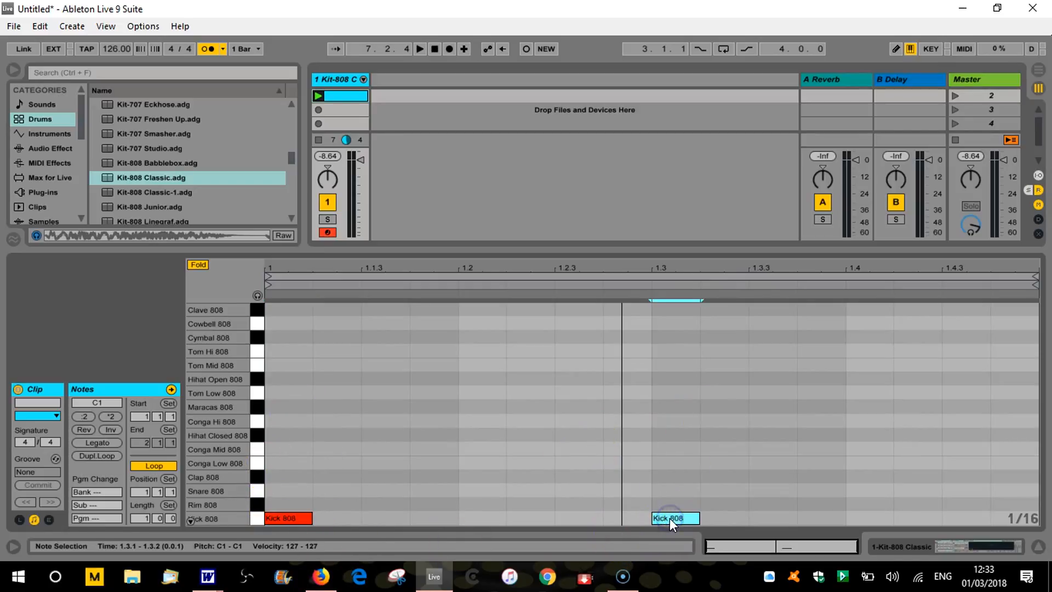
pyautogui.click(778, 518)
pyautogui.press('space')
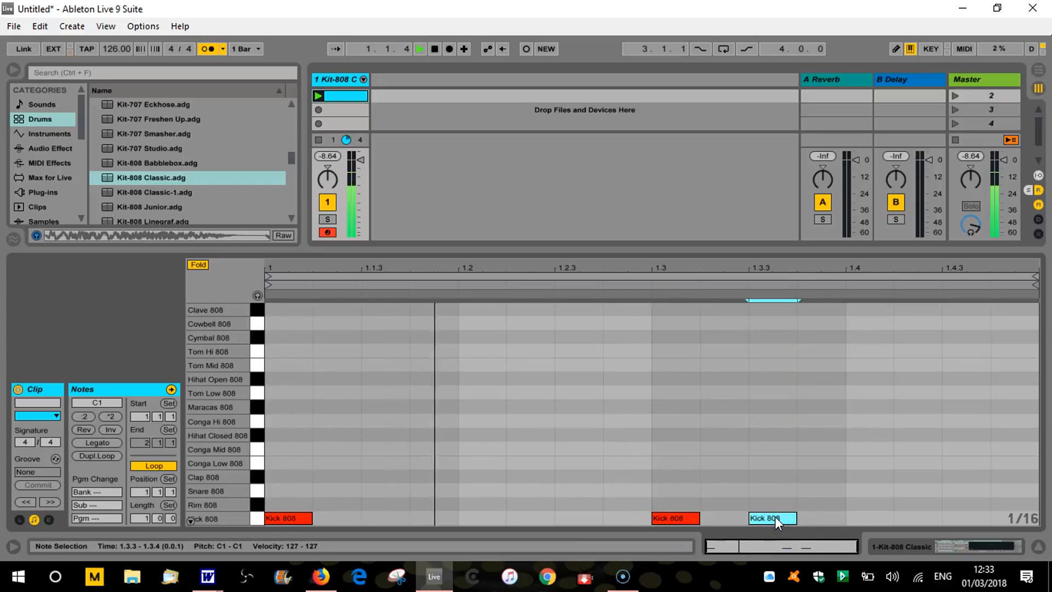
pyautogui.click(206, 47)
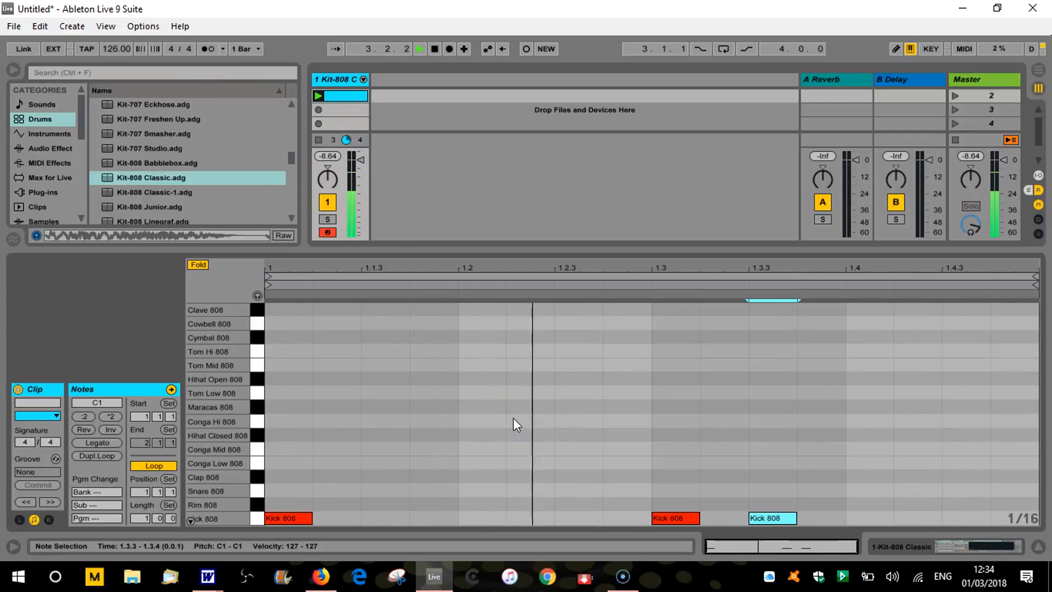
pyautogui.press('space')
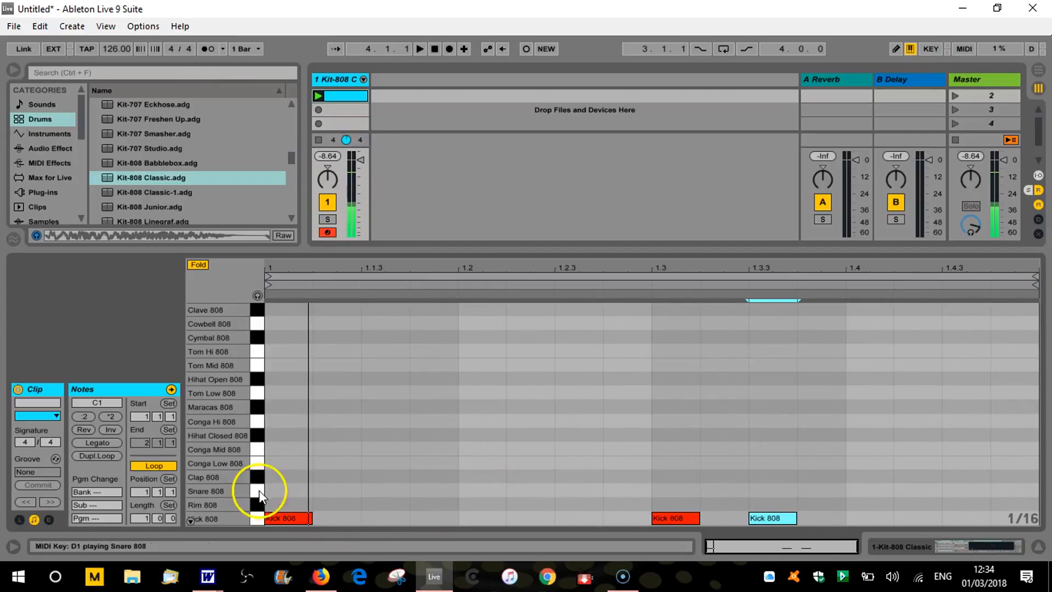
# Add Snare 808 notes at 1.2 and 1.4 and audition the kick and snare loop.
pyautogui.doubleClick(466, 489)
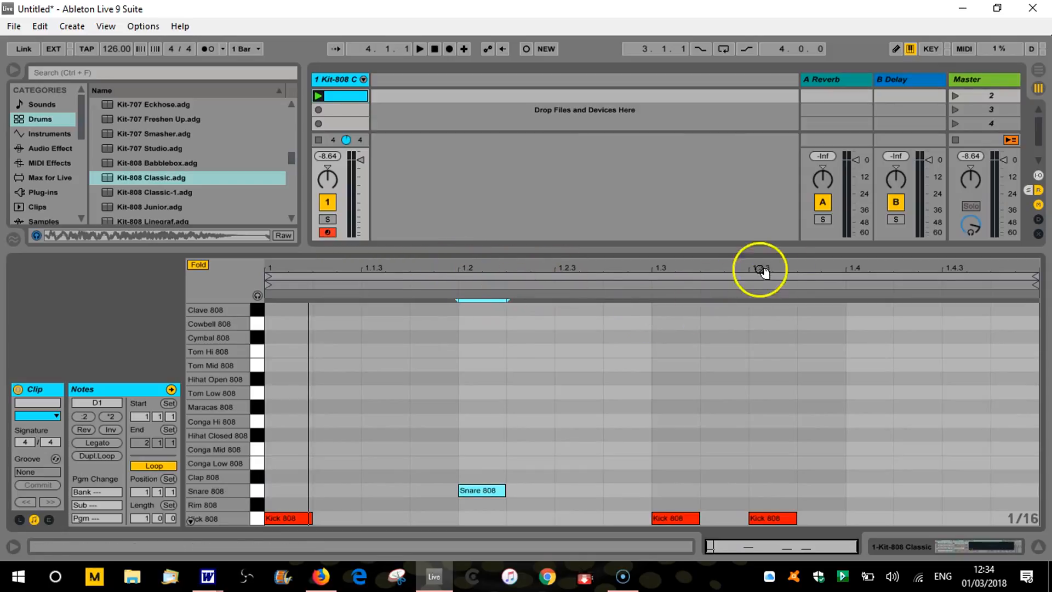
pyautogui.doubleClick(867, 486)
pyautogui.press('space')
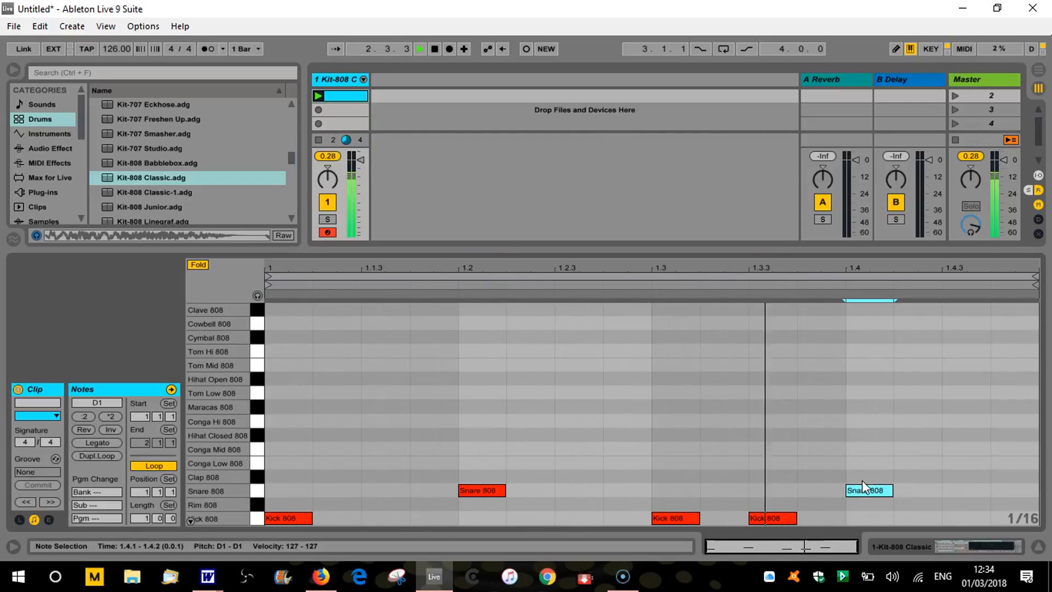
pyautogui.press('space')
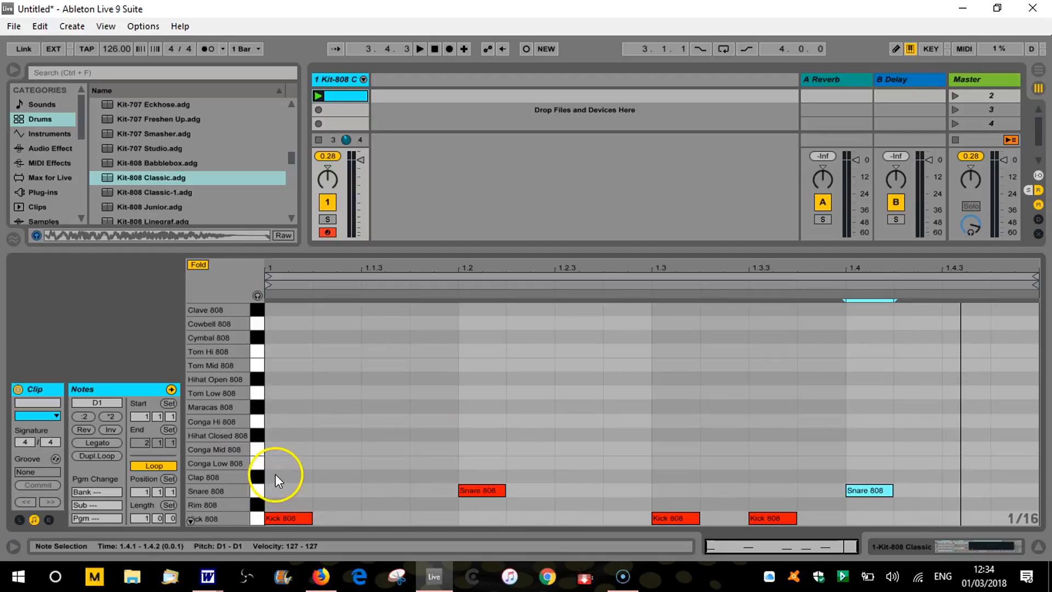
# Preview the Hihat Closed 808 sound, add its notes at 1.1.1, 1.1.3 and 1.2, and play the loop.
pyautogui.click(257, 436)
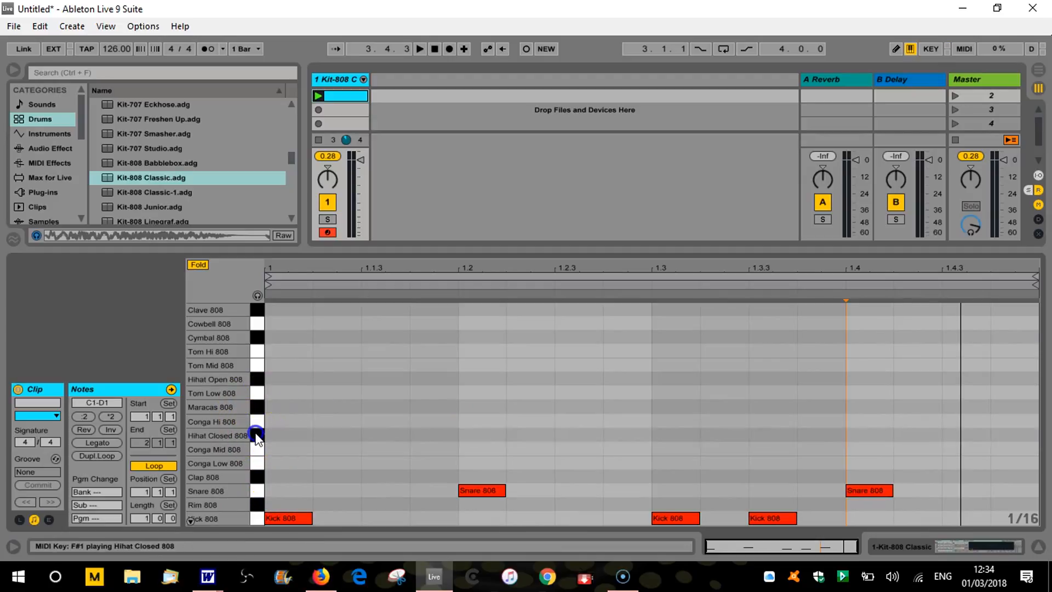
pyautogui.doubleClick(281, 435)
pyautogui.doubleClick(383, 435)
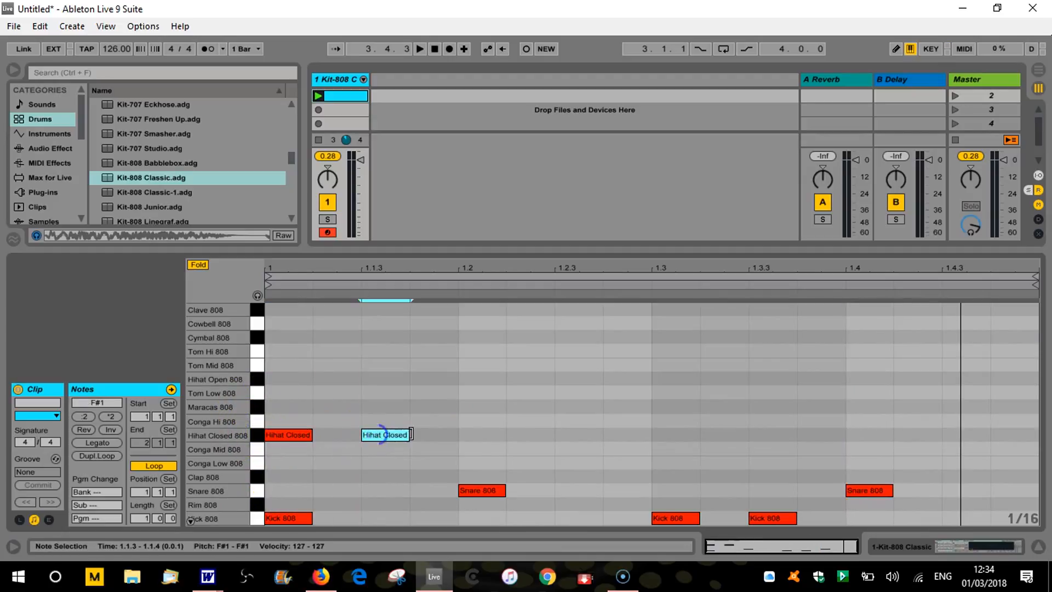
pyautogui.doubleClick(475, 433)
pyautogui.press('space')
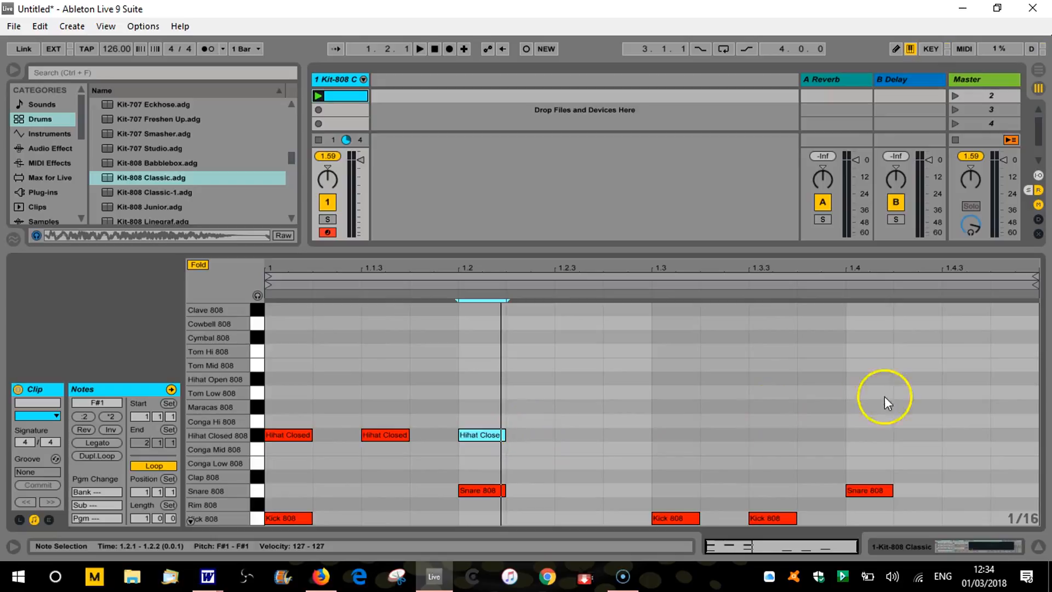
# Undo the three Hihat Closed 808 notes.
pyautogui.click(538, 433)
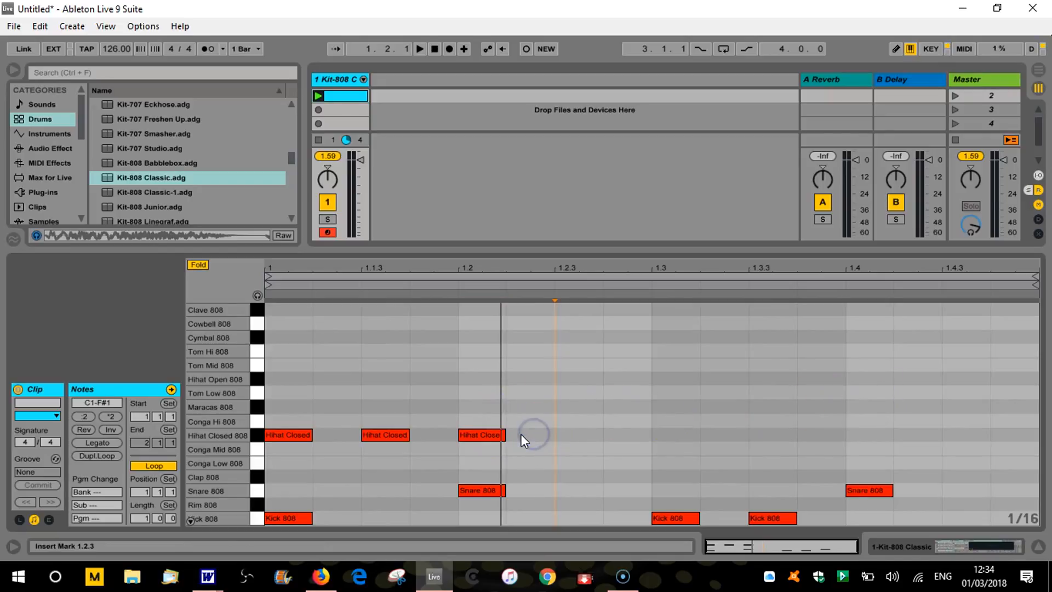
pyautogui.hotkey('ctrl', 'z')
pyautogui.hotkey('ctrl', 'z')
pyautogui.hotkey('ctrl', 'z')
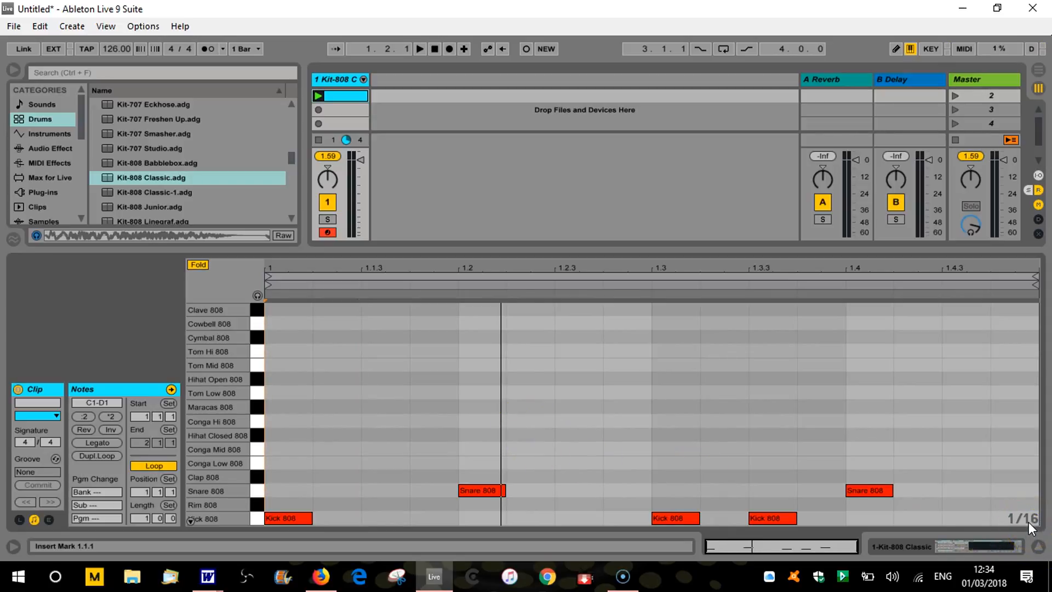
pyautogui.click(1012, 495)
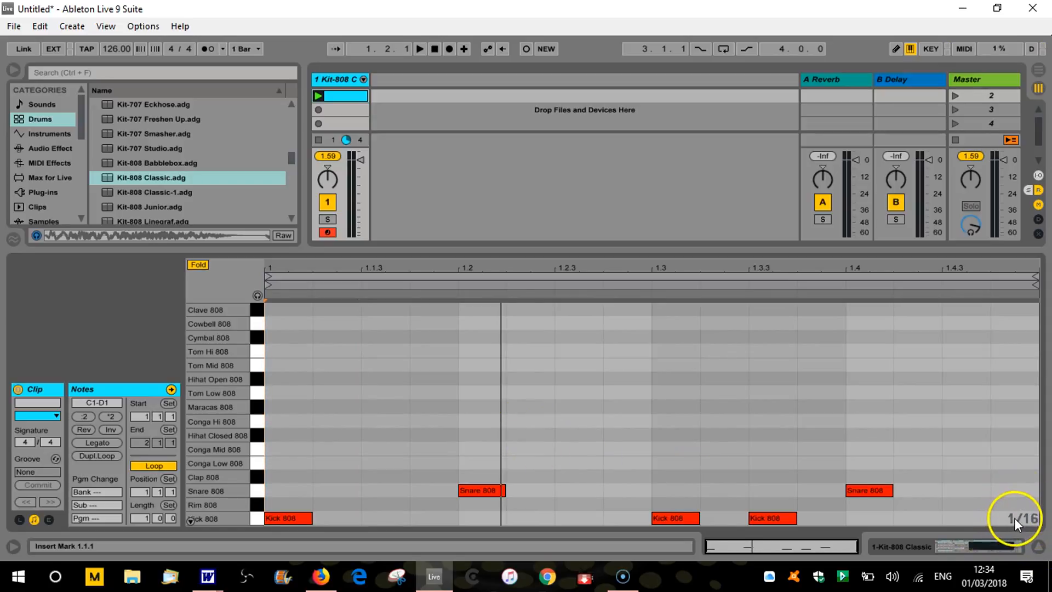
# Set the grid to 1/8, add a Hihat Closed 808 note at 1.1.1, and duplicate it repeatedly along the bar.
pyautogui.rightClick(1015, 516)
pyautogui.click(873, 464)
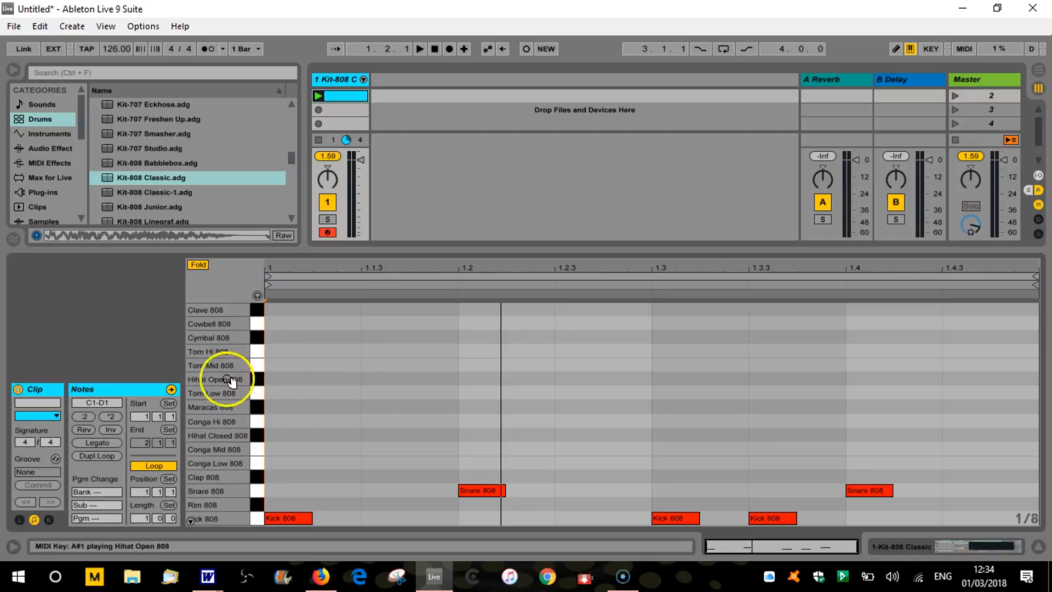
pyautogui.doubleClick(277, 435)
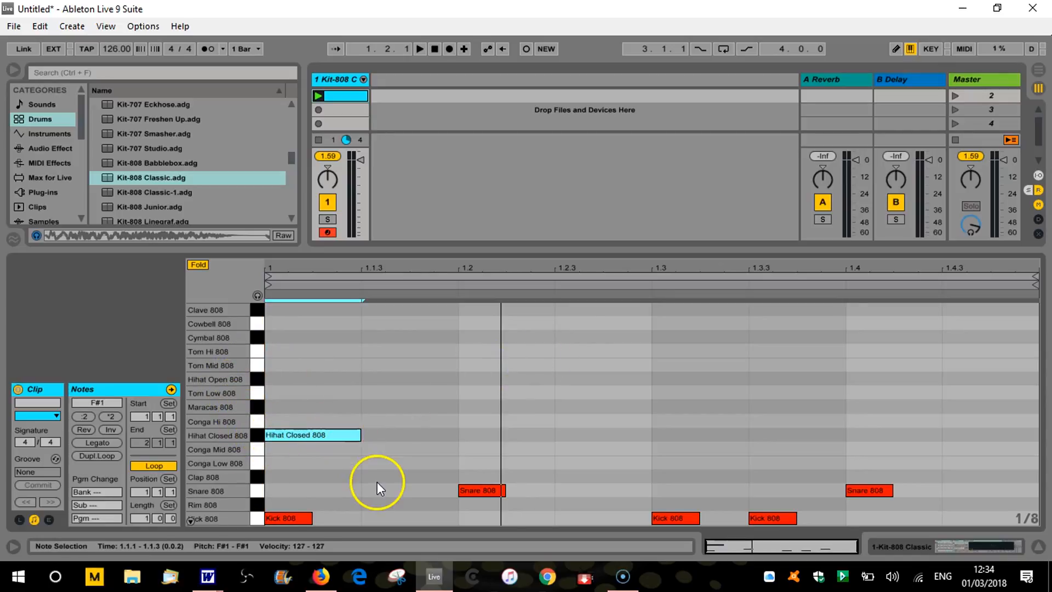
pyautogui.hotkey('ctrl', 'd')
pyautogui.hotkey('ctrl', 'd')
pyautogui.hotkey('ctrl', 'd')
pyautogui.hotkey('ctrl', 'd')
pyautogui.hotkey('ctrl', 'd')
pyautogui.hotkey('ctrl', 'd')
pyautogui.hotkey('ctrl', 'd')
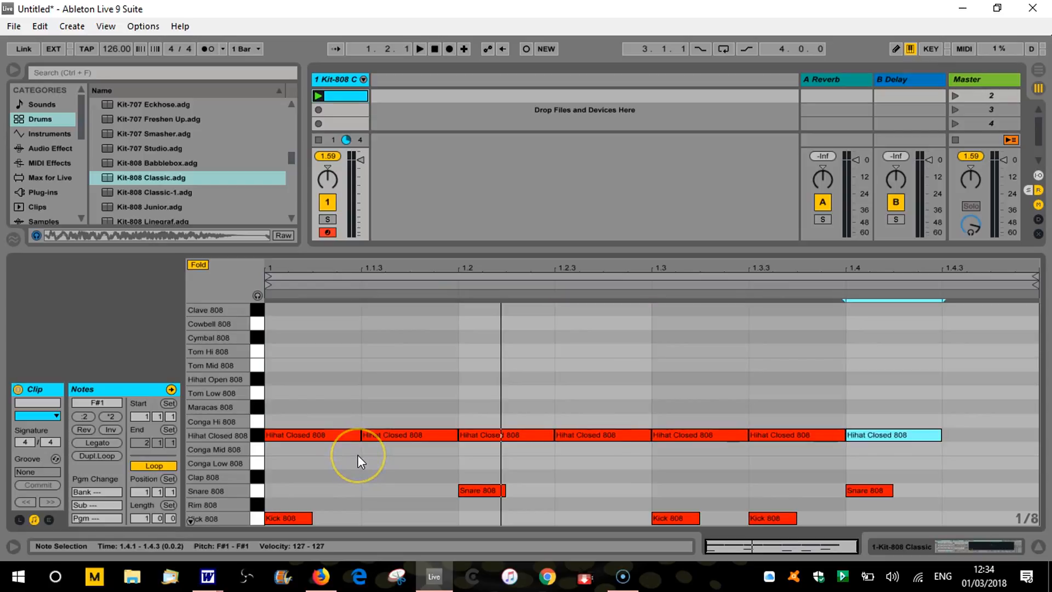
# Delete the Hihat Closed 808 notes from 1.2 onward and duplicate the remaining pair until the bar is filled.
pyautogui.moveTo(988, 389)
pyautogui.mouseDown()
pyautogui.moveTo(935, 441)
pyautogui.moveTo(321, 448)
pyautogui.moveTo(393, 435)
pyautogui.mouseUp()
pyautogui.press('Delete')
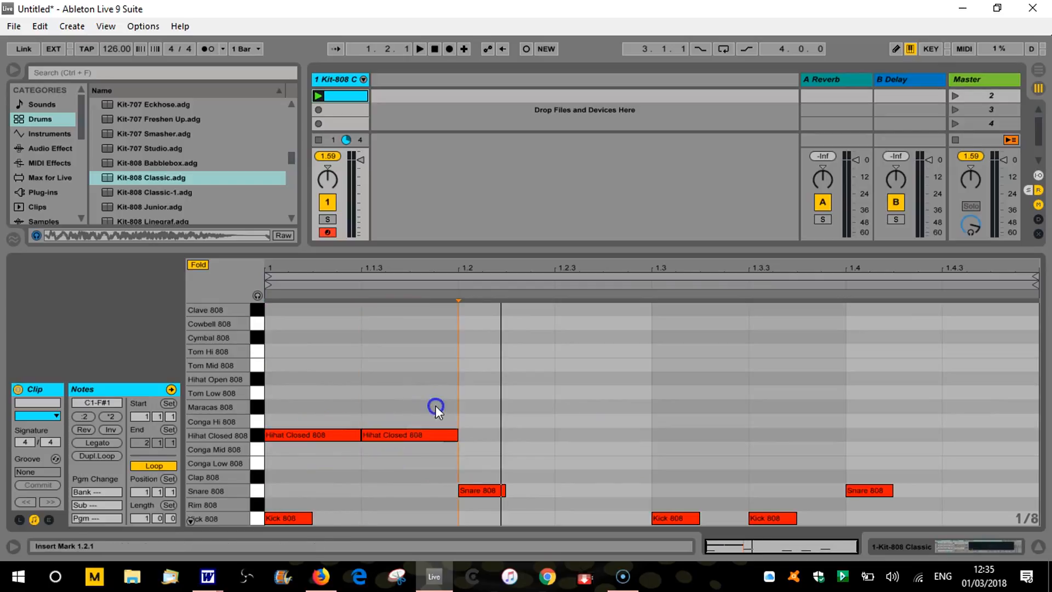
pyautogui.moveTo(453, 416); pyautogui.dragTo(291, 451)
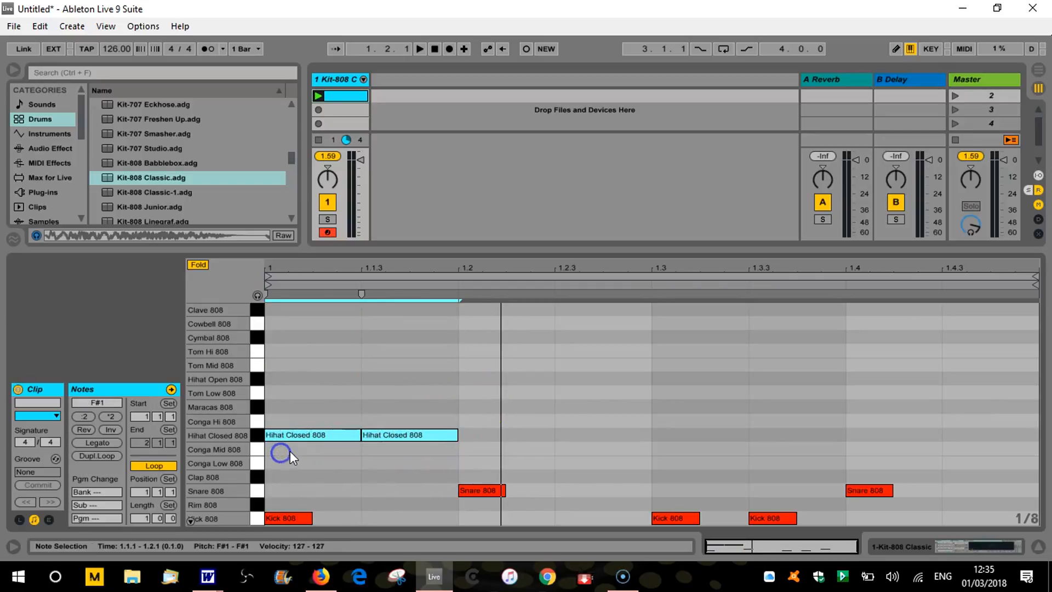
pyautogui.hotkey('ctrl', 'd')
pyautogui.hotkey('ctrl', 'd')
pyautogui.hotkey('ctrl', 'd')
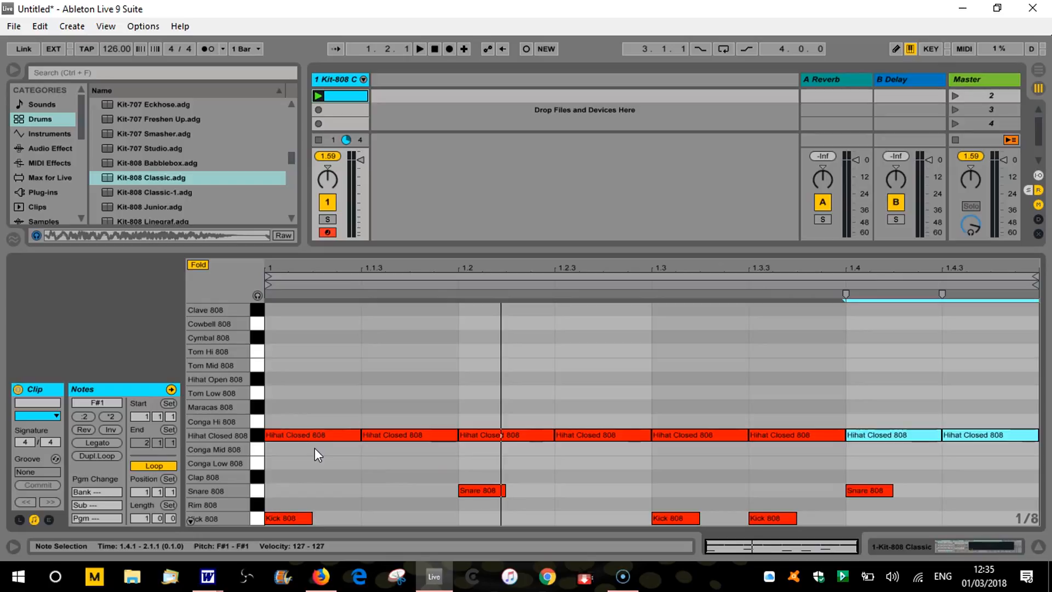
# Undo the duplicated hi-hat notes until the Hihat Closed 808 row is empty.
pyautogui.hotkey('ctrl', 'z')
pyautogui.hotkey('ctrl', 'z')
pyautogui.hotkey('ctrl', 'z')
pyautogui.hotkey('ctrl', 'z')
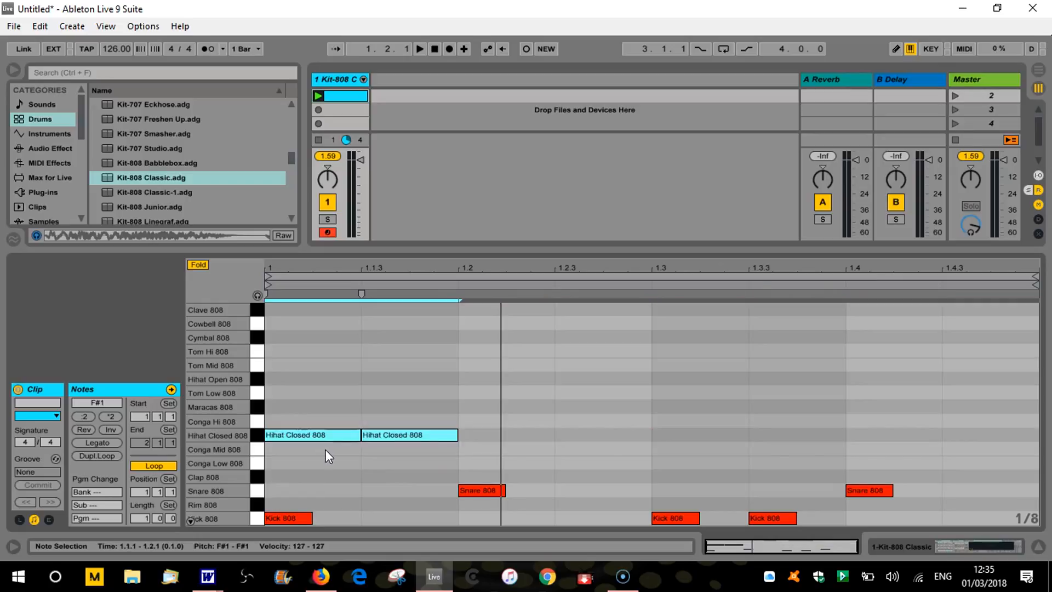
pyautogui.hotkey('ctrl', 'z')
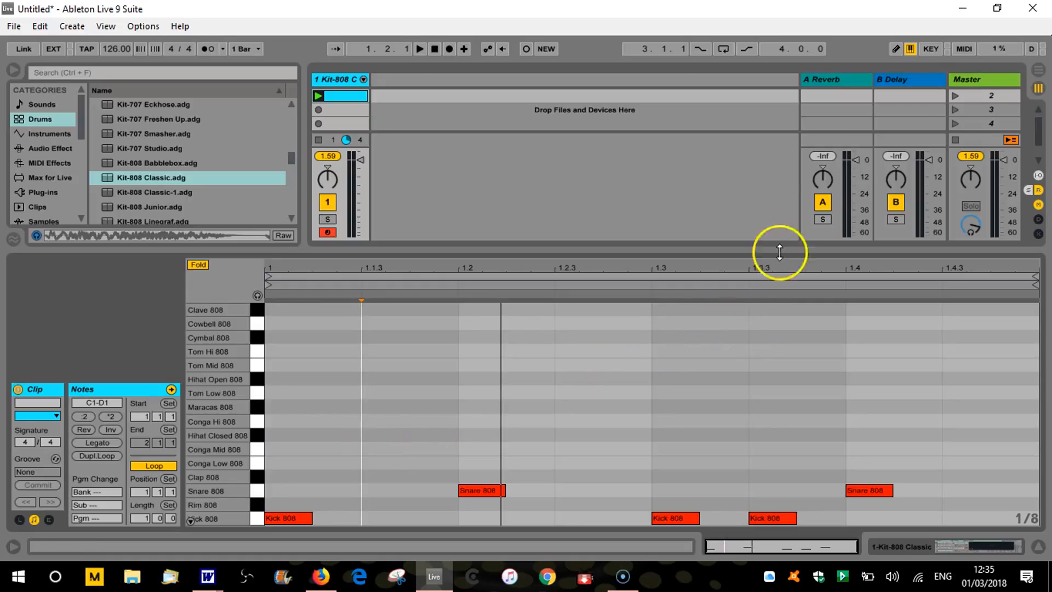
# Switch on Draw Mode for the MIDI note editor.
pyautogui.click(865, 170)
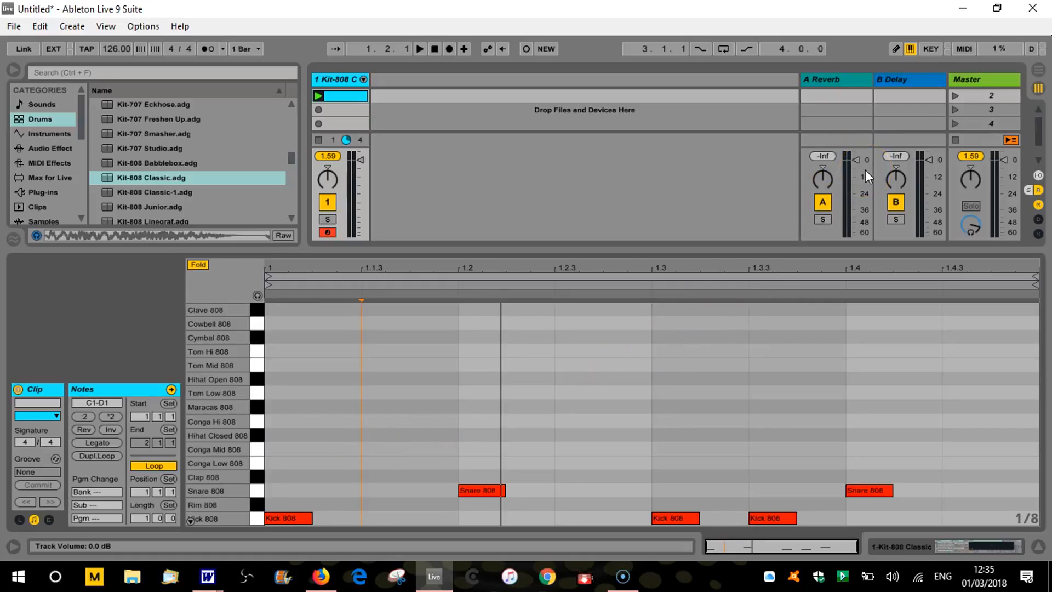
pyautogui.click(805, 165)
pyautogui.press('b')
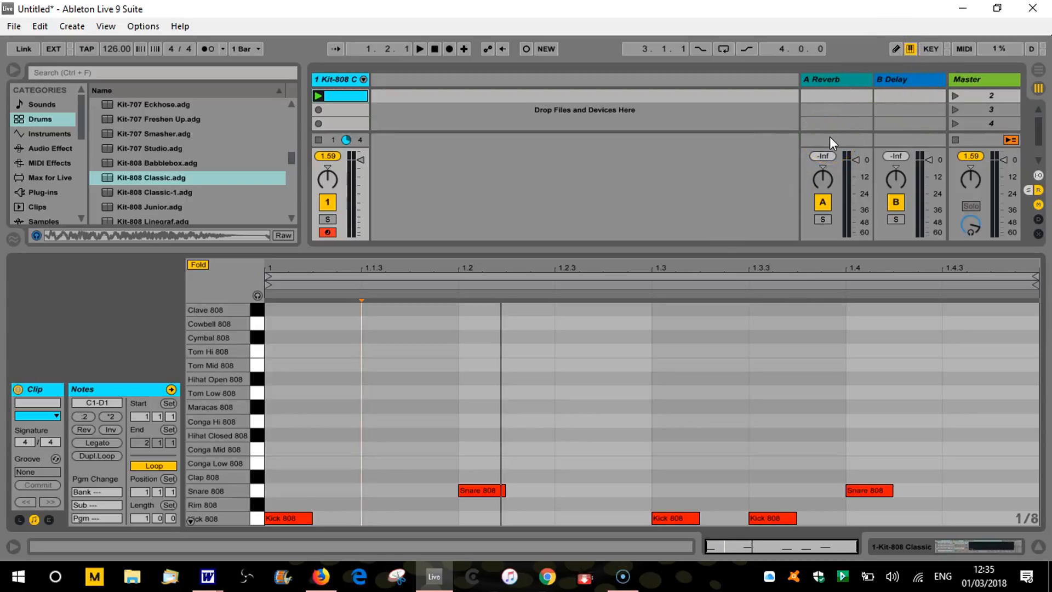
pyautogui.click(829, 137)
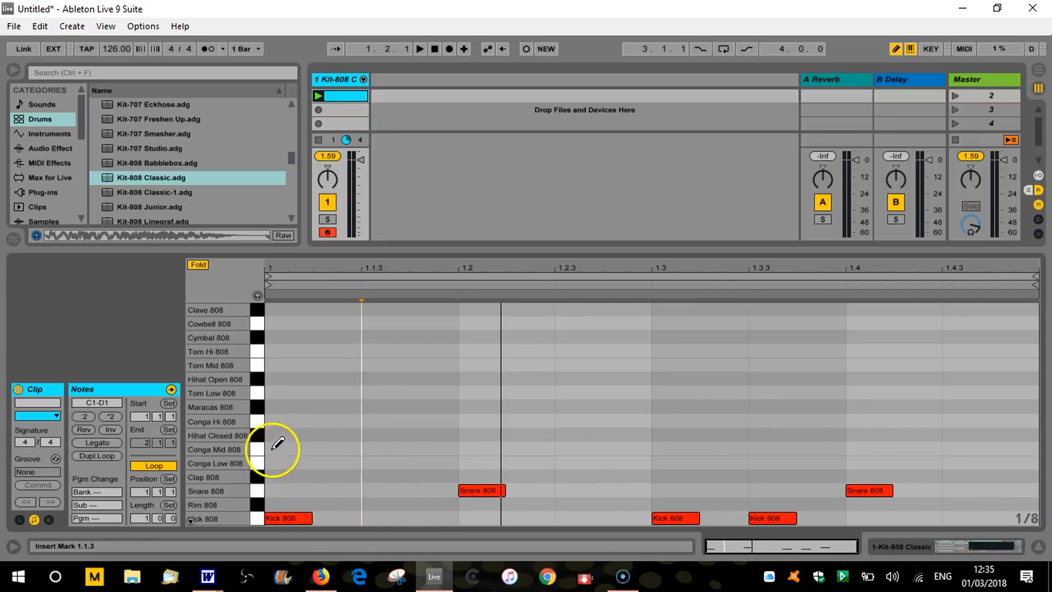
# Draw a continuous row of 1/8 Hihat Closed 808 notes across the bar.
pyautogui.click(315, 436)
pyautogui.moveTo(315, 436); pyautogui.dragTo(993, 435)
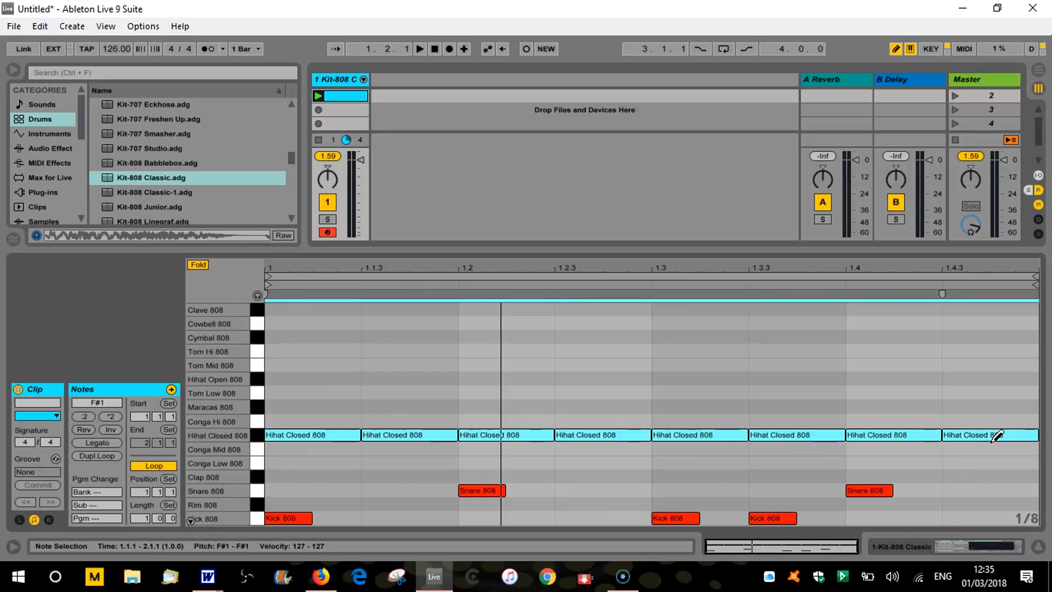
pyautogui.click(952, 433)
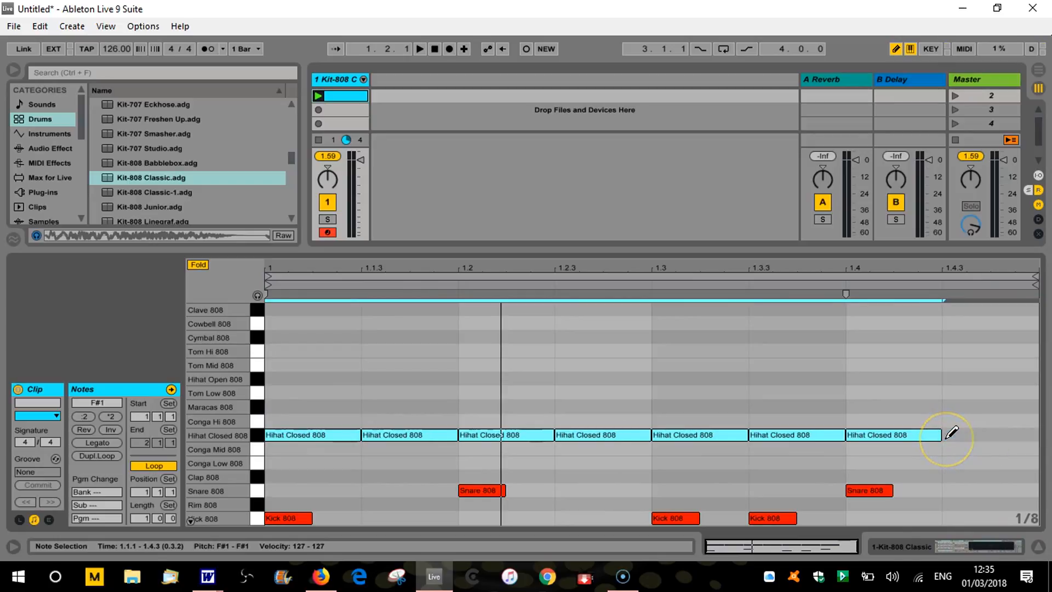
# Undo the drawn 1/8 Hihat Closed 808 notes.
pyautogui.hotkey('ctrl', 'z')
pyautogui.hotkey('ctrl', 'z')
pyautogui.hotkey('ctrl', 'z')
pyautogui.hotkey('ctrl', 'z')
pyautogui.hotkey('ctrl', 'z')
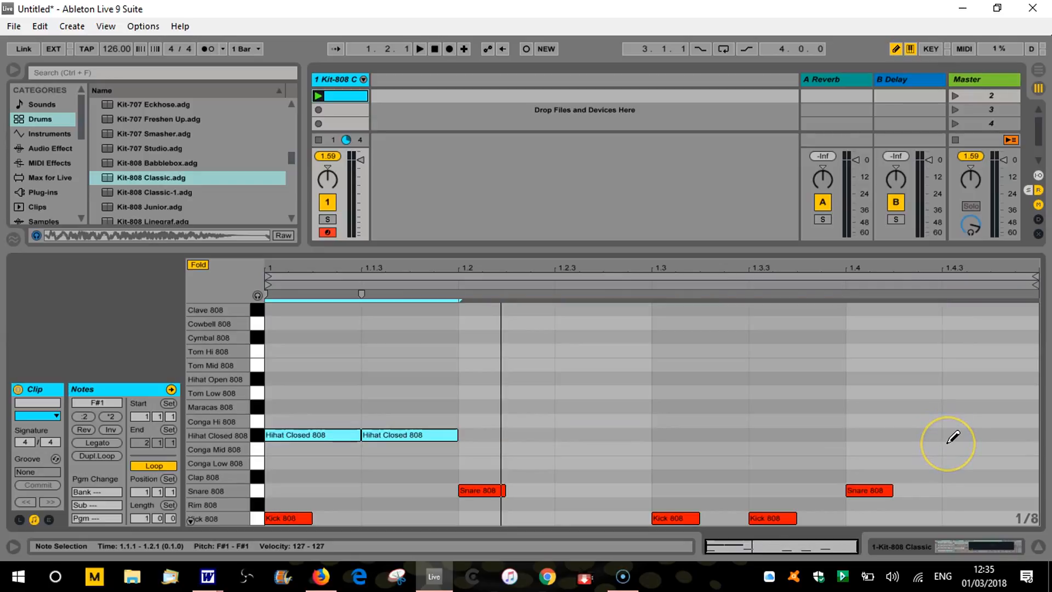
pyautogui.hotkey('ctrl', 'z')
pyautogui.hotkey('ctrl', 'z')
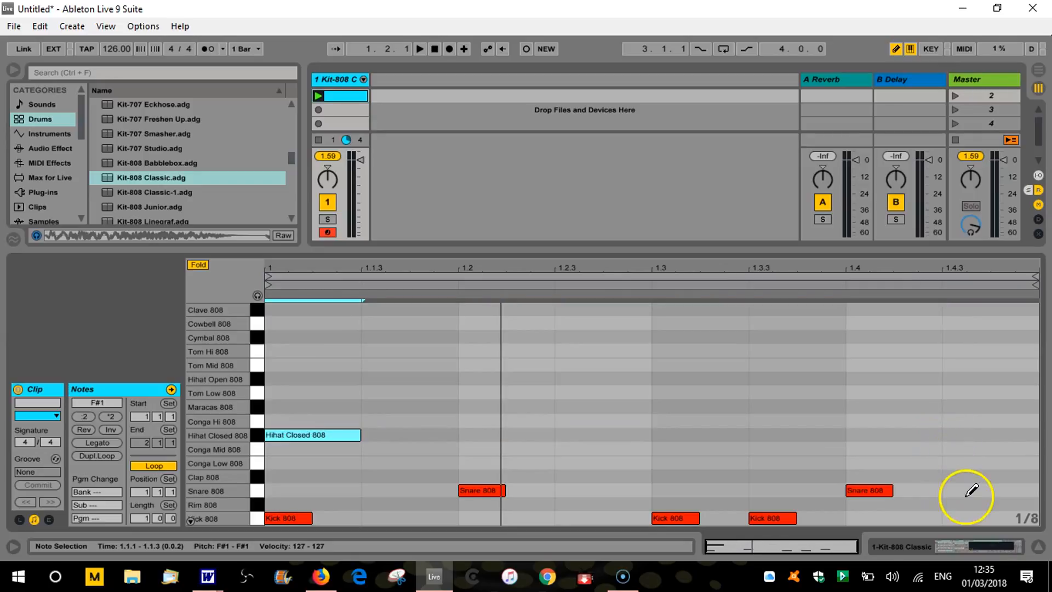
# Set the grid to 1/32, draw Hihat Closed 808 notes across the whole bar, and play the loop.
pyautogui.rightClick(1029, 517)
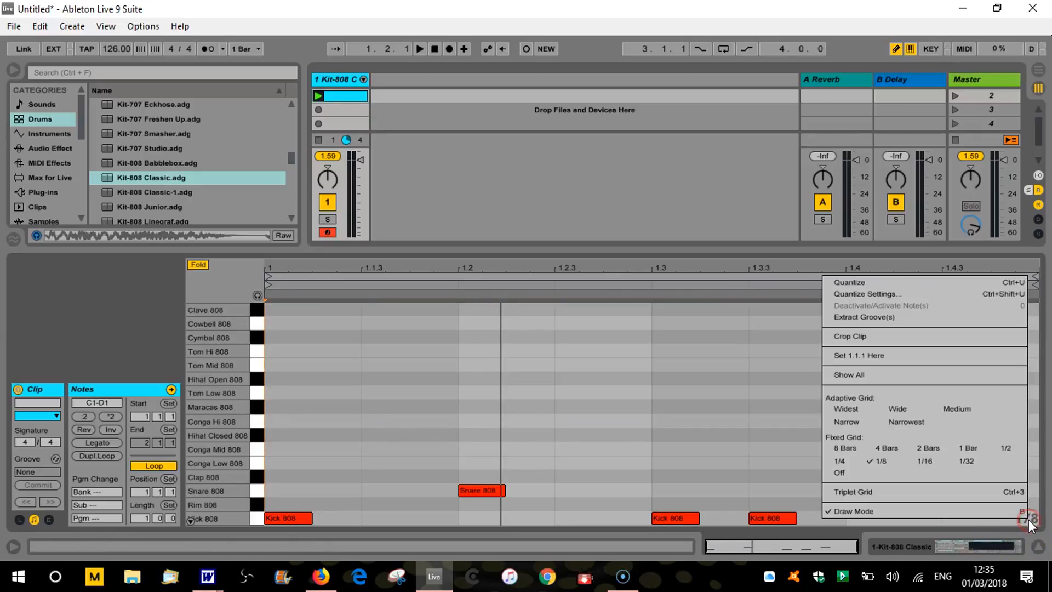
pyautogui.click(966, 462)
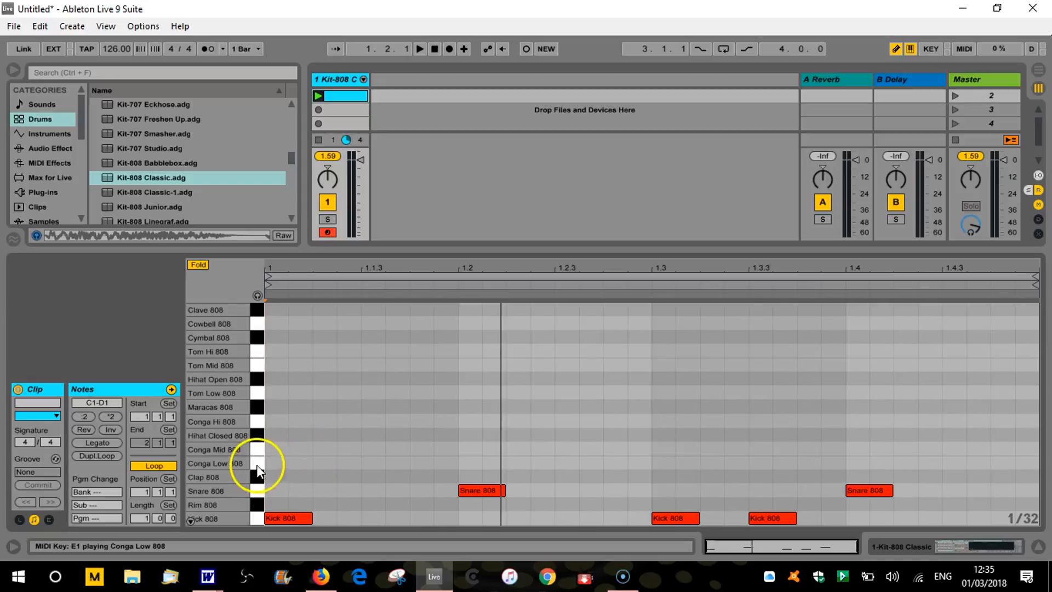
pyautogui.click(276, 436)
pyautogui.moveTo(275, 435); pyautogui.dragTo(1023, 431)
pyautogui.press('space')
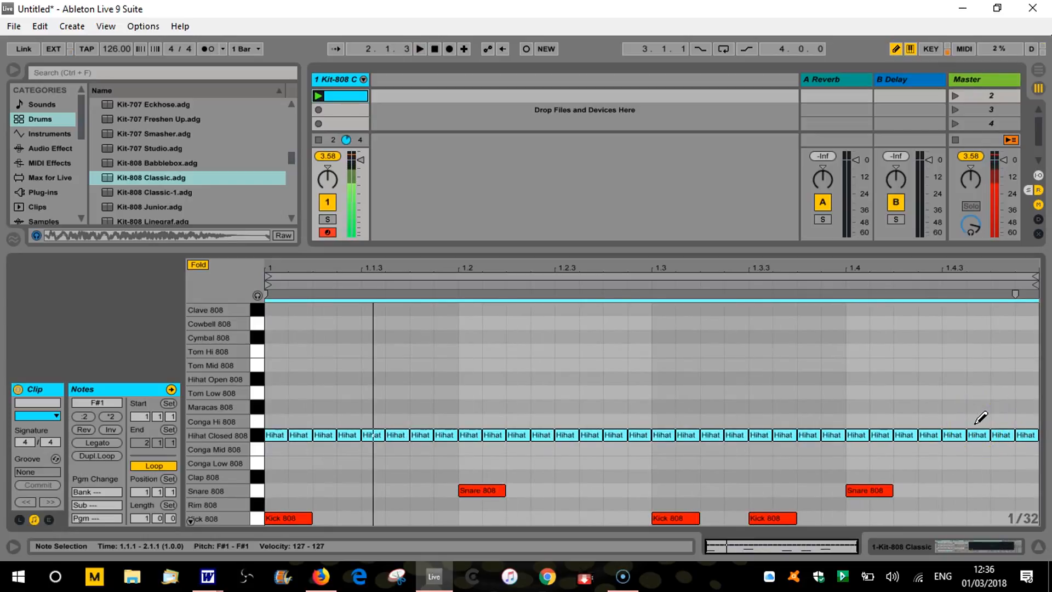
# Undo the 1/32 hi-hat notes until the Hihat Closed 808 row is cleared.
pyautogui.hotkey('ctrl', 'z')
pyautogui.hotkey('ctrl', 'z')
pyautogui.hotkey('ctrl', 'z')
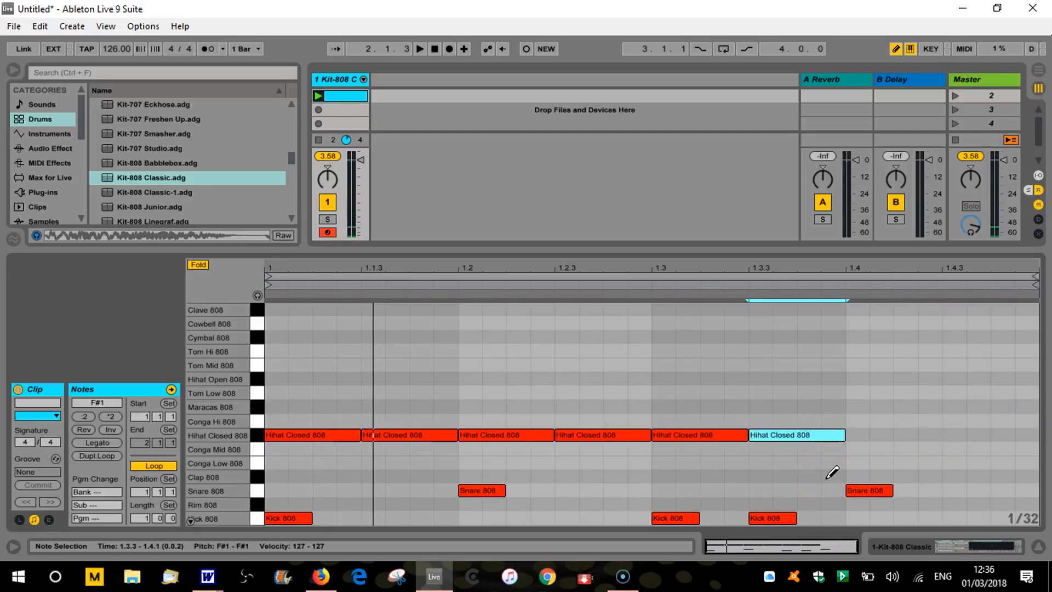
pyautogui.hotkey('ctrl', 'z')
pyautogui.hotkey('ctrl', 'z')
pyautogui.hotkey('ctrl', 'z')
pyautogui.hotkey('ctrl', 'z')
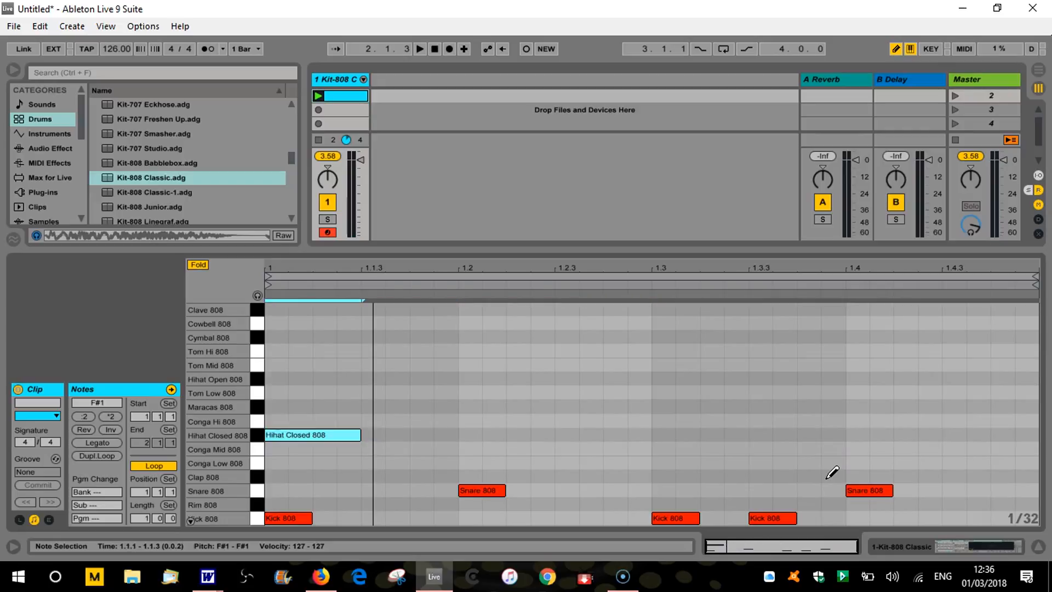
# Set the grid back to 1/8 and draw Hihat Closed 808 notes across the whole bar.
pyautogui.rightClick(1018, 508)
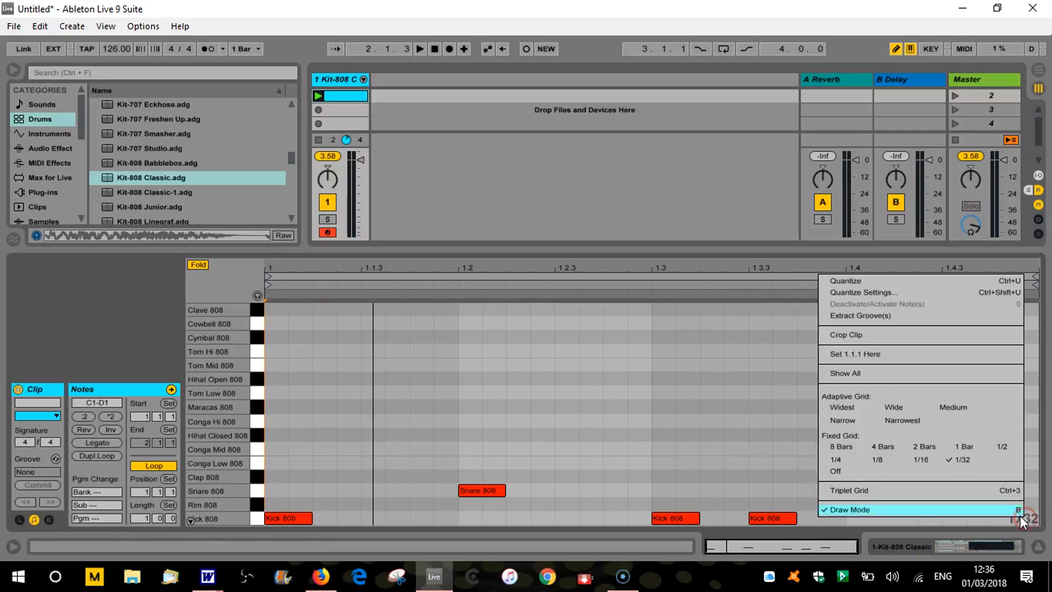
pyautogui.click(879, 461)
pyautogui.moveTo(280, 434)
pyautogui.mouseDown()
pyautogui.moveTo(585, 418)
pyautogui.moveTo(975, 418)
pyautogui.moveTo(978, 428)
pyautogui.mouseUp()
pyautogui.rightClick(826, 159)
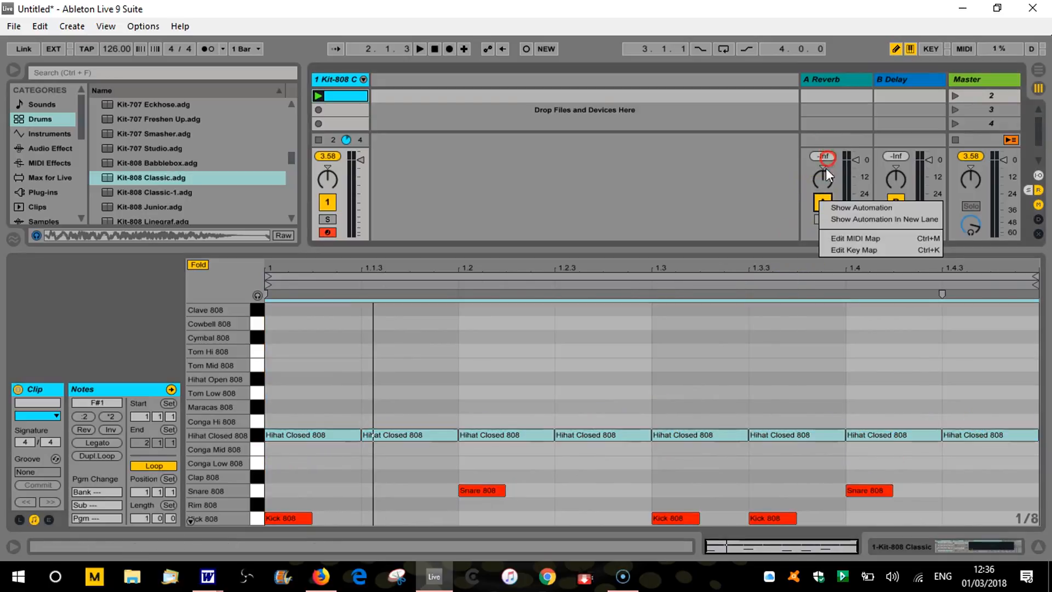
pyautogui.click(873, 44)
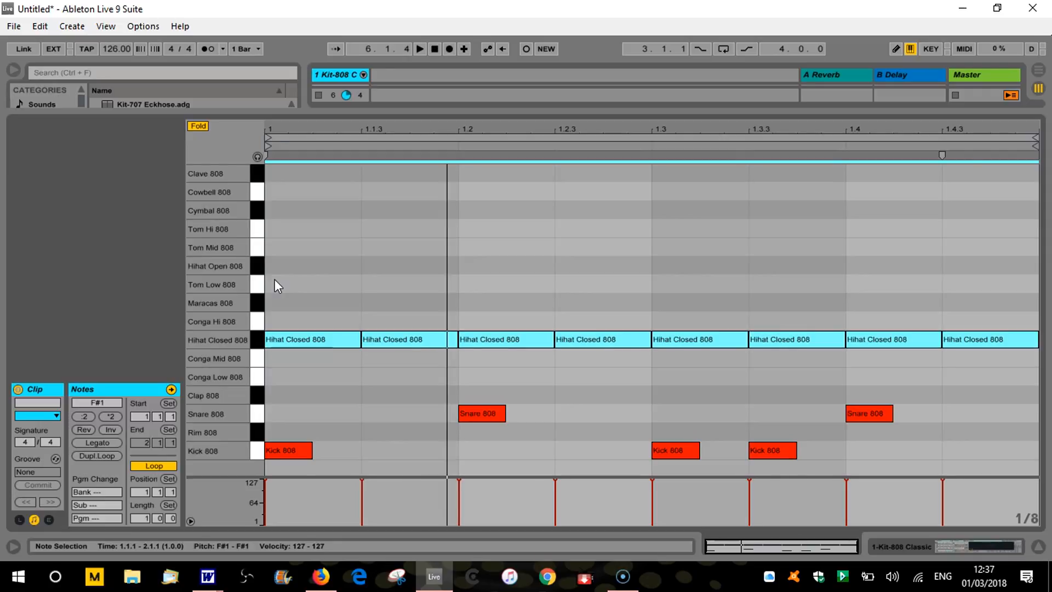
# Hide and reshow the velocity lane, and select kick and snare notes one by one to check their velocities.
pyautogui.click(190, 521)
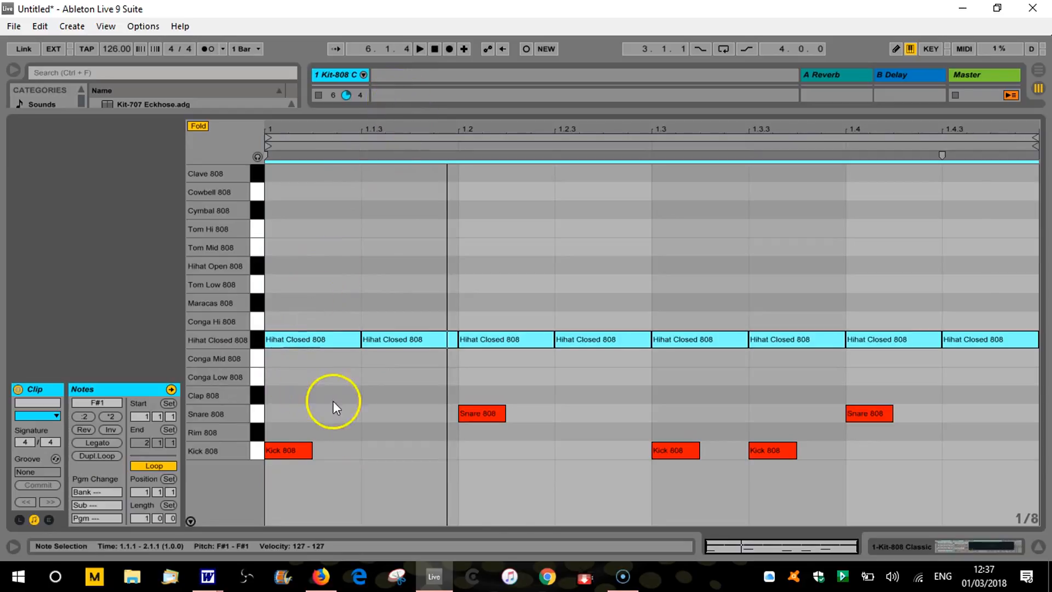
pyautogui.click(191, 521)
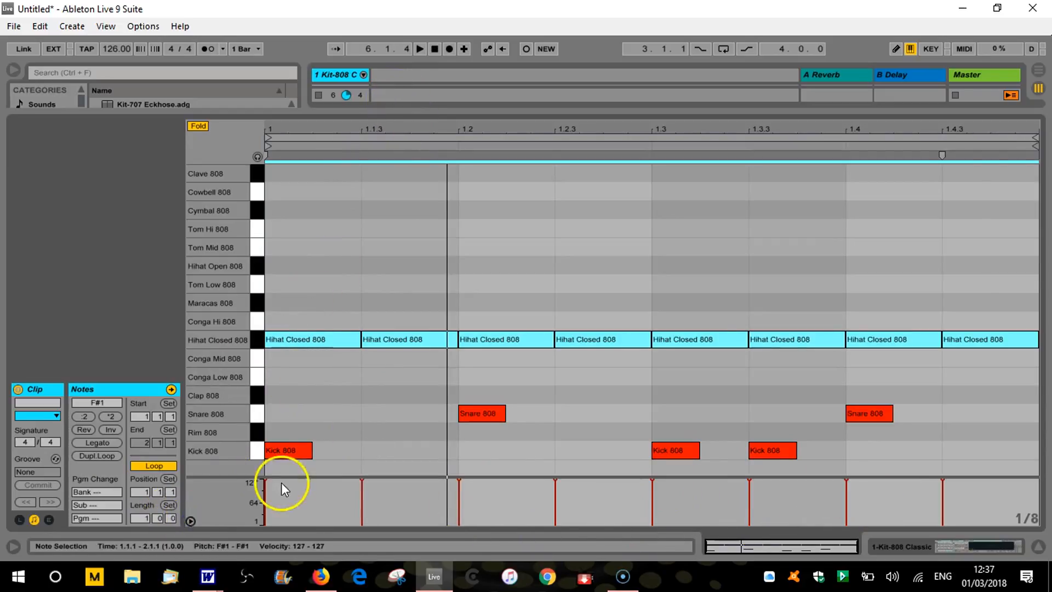
pyautogui.click(289, 451)
pyautogui.click(470, 418)
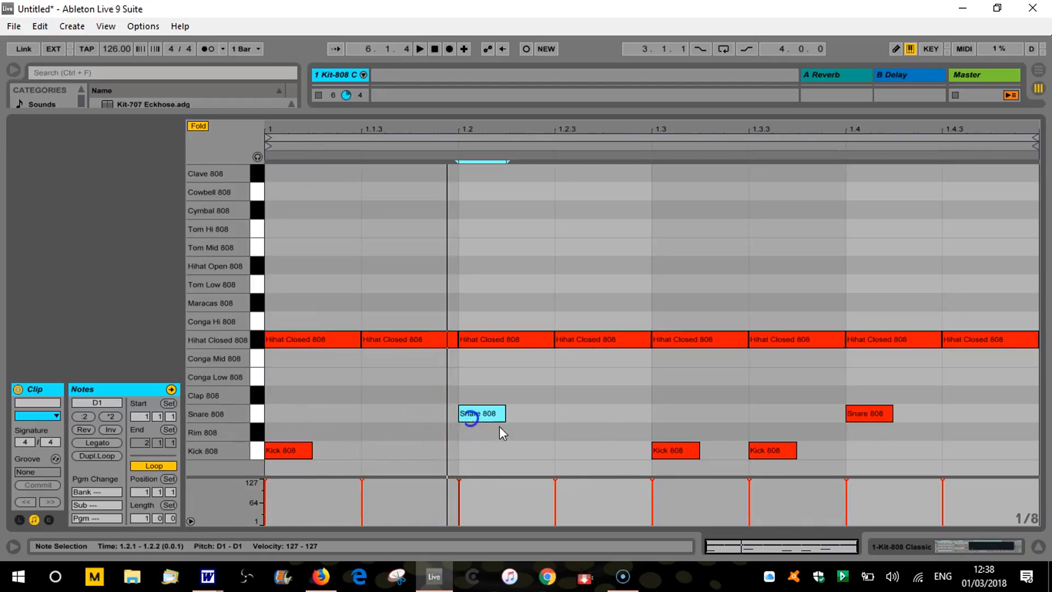
pyautogui.click(684, 445)
pyautogui.click(789, 450)
pyautogui.click(877, 414)
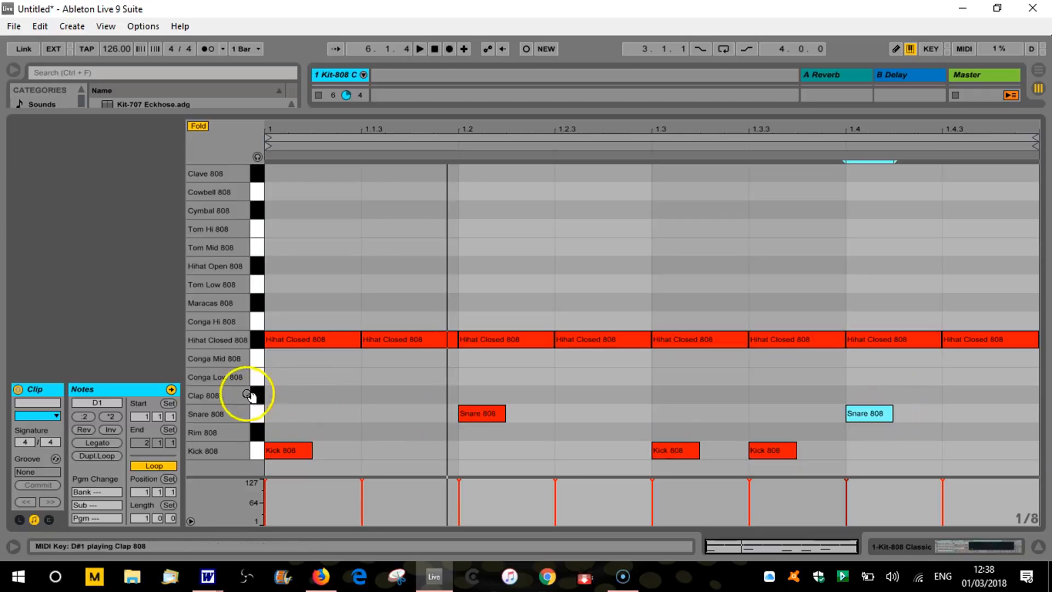
# Select all Hihat Closed 808 notes and single ones at 1.1.3, 1.2 and 1.1.1 to examine their velocities.
pyautogui.click(256, 340)
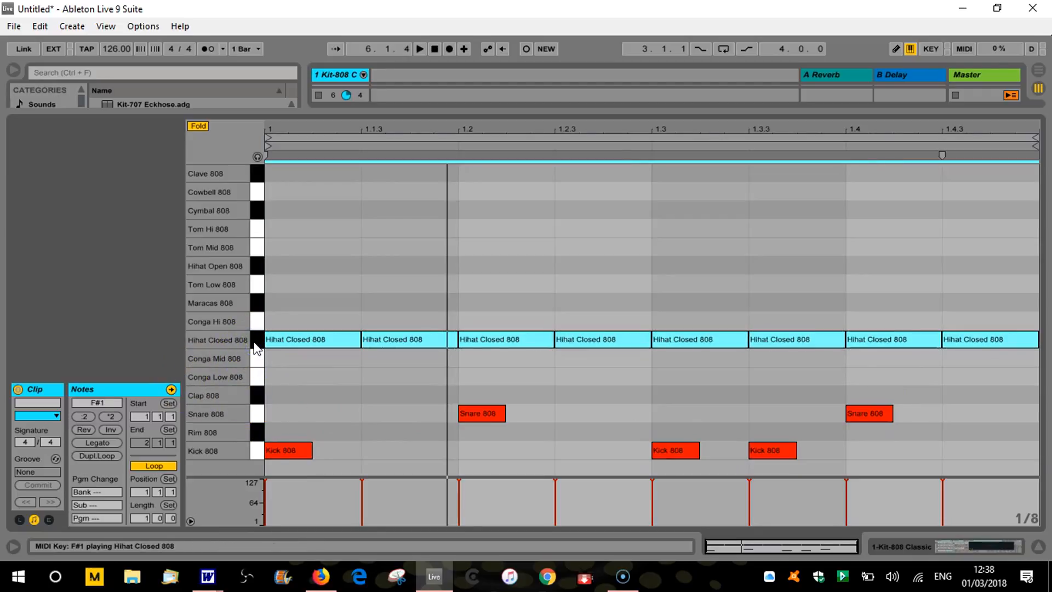
pyautogui.click(369, 339)
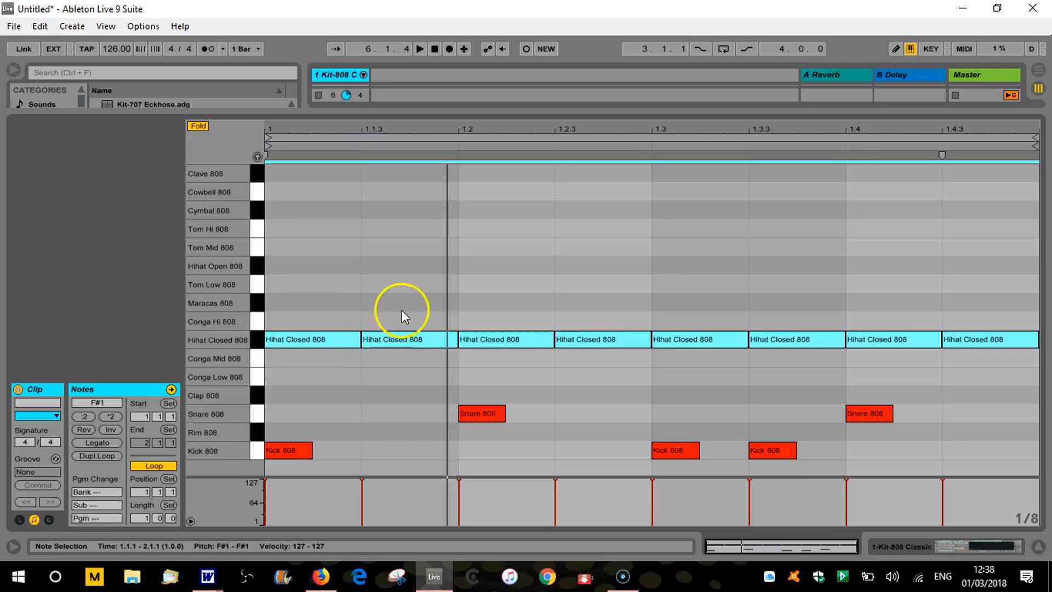
pyautogui.click(399, 339)
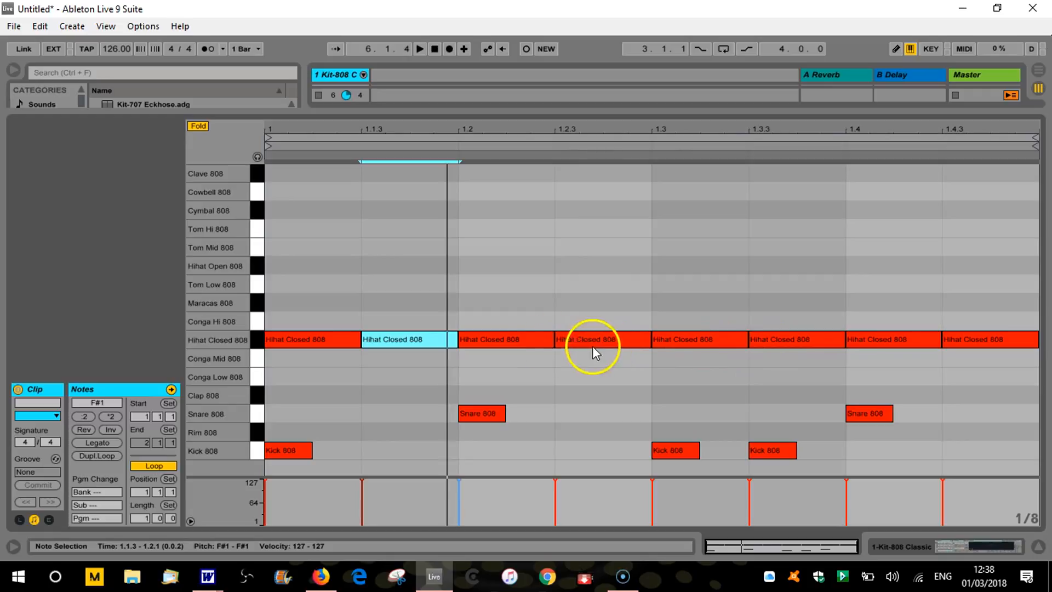
pyautogui.click(516, 339)
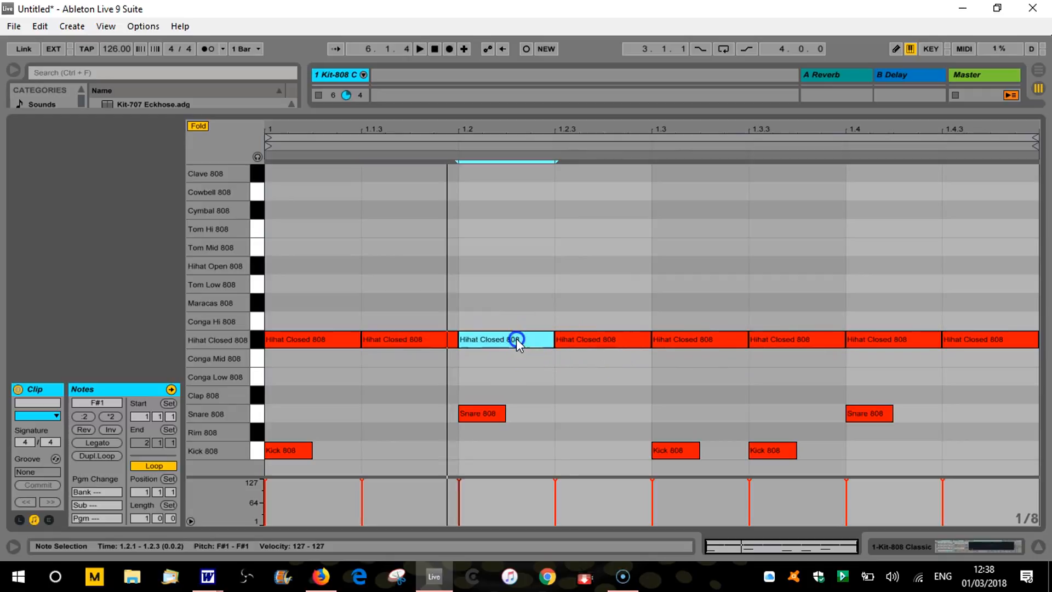
pyautogui.click(342, 337)
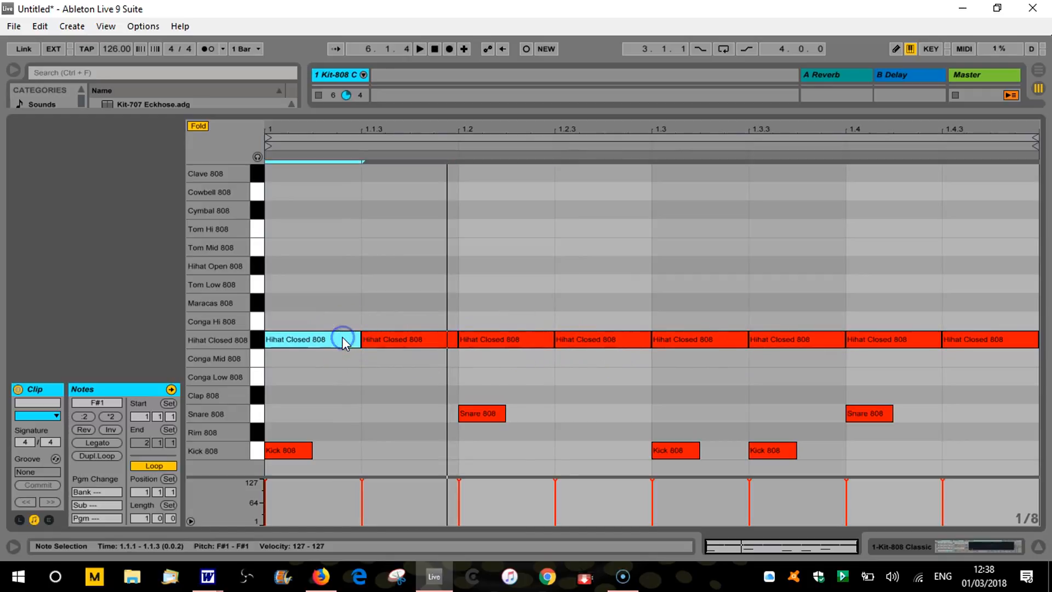
# Lower the velocity of the four Hihat Closed 808 notes on beats 1, 1.2, 1.3 and 1.4 to 49.
pyautogui.click(287, 337)
pyautogui.keyDown('shift'); pyautogui.click(502, 339); pyautogui.keyUp('shift')
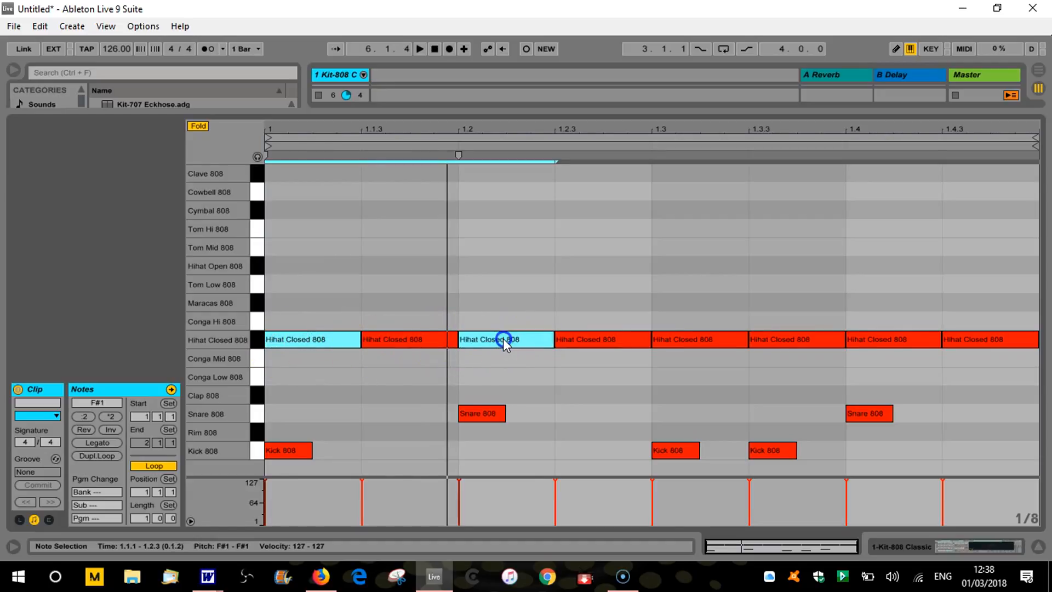
pyautogui.keyDown('shift'); pyautogui.click(694, 345); pyautogui.keyUp('shift')
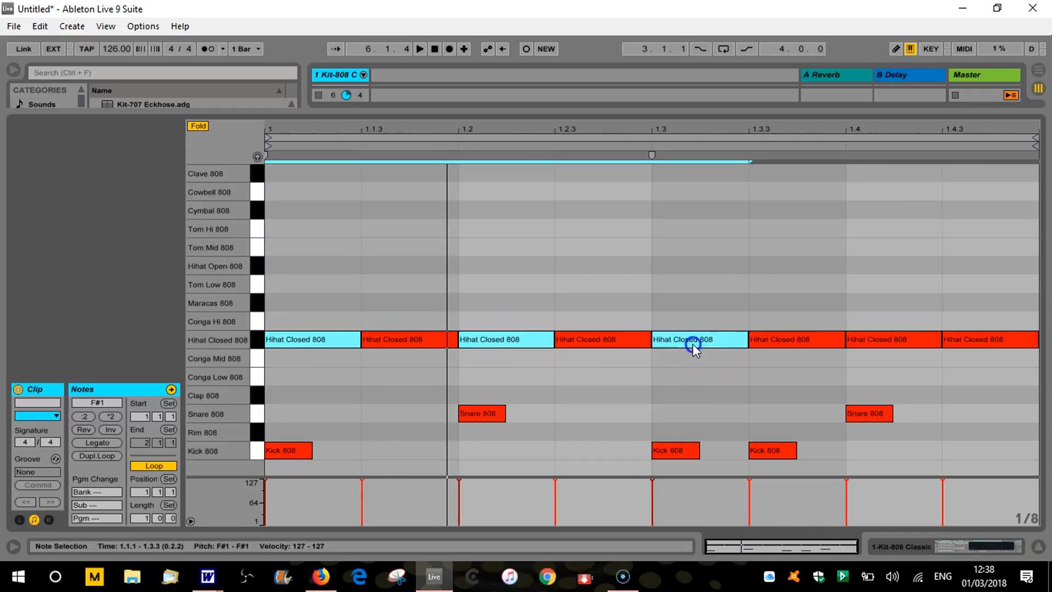
pyautogui.keyDown('shift'); pyautogui.click(892, 338); pyautogui.keyUp('shift')
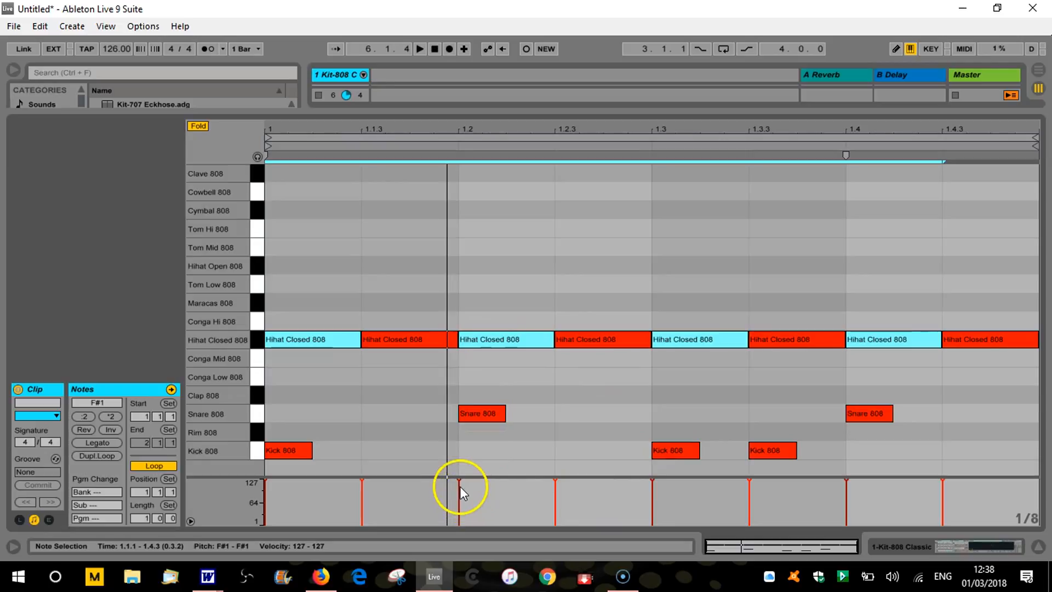
pyautogui.moveTo(459, 482); pyautogui.dragTo(461, 503)
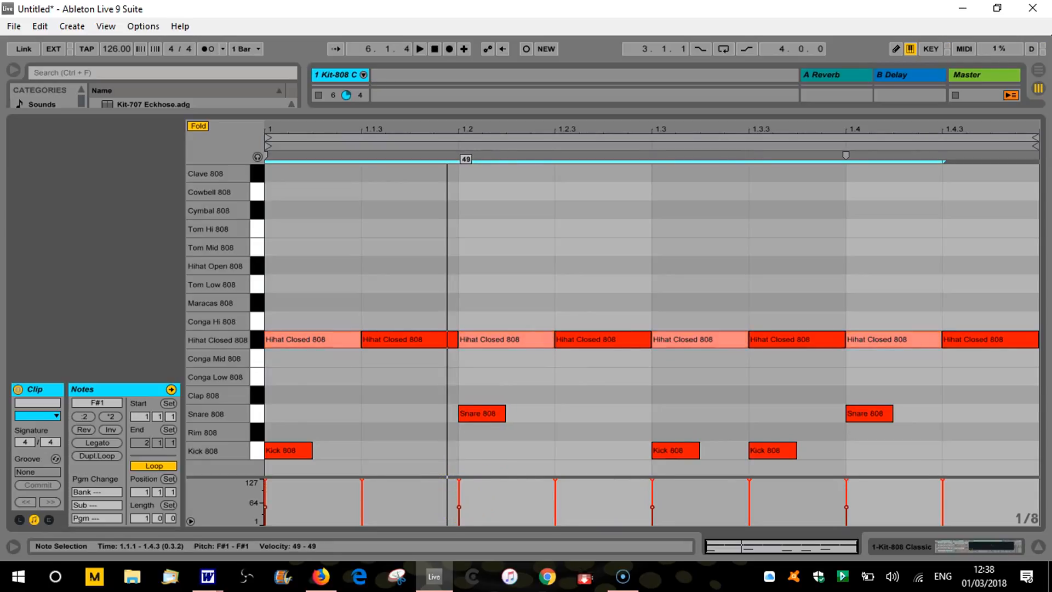
pyautogui.moveTo(460, 503); pyautogui.dragTo(461, 503)
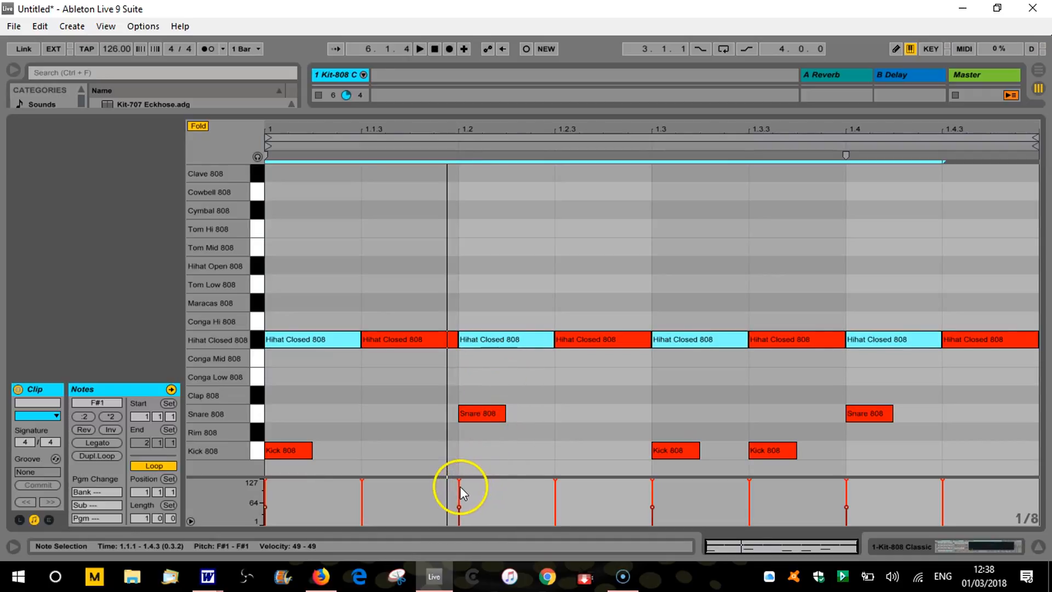
# Check the velocity of the Snare 808 note at 1.2, clear the selection and play the beat.
pyautogui.click(459, 486)
pyautogui.click(489, 416)
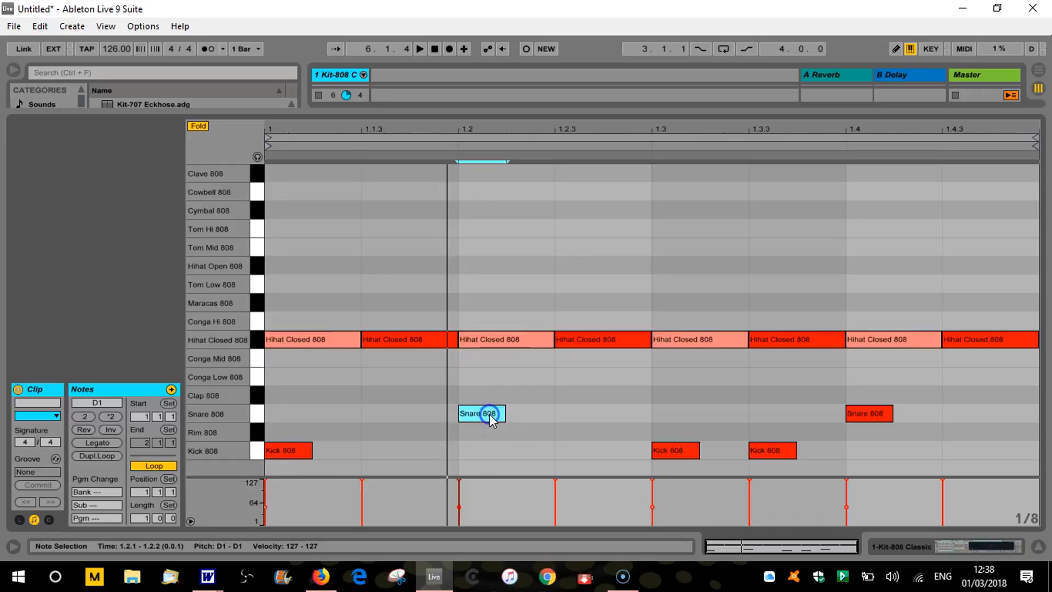
pyautogui.click(591, 414)
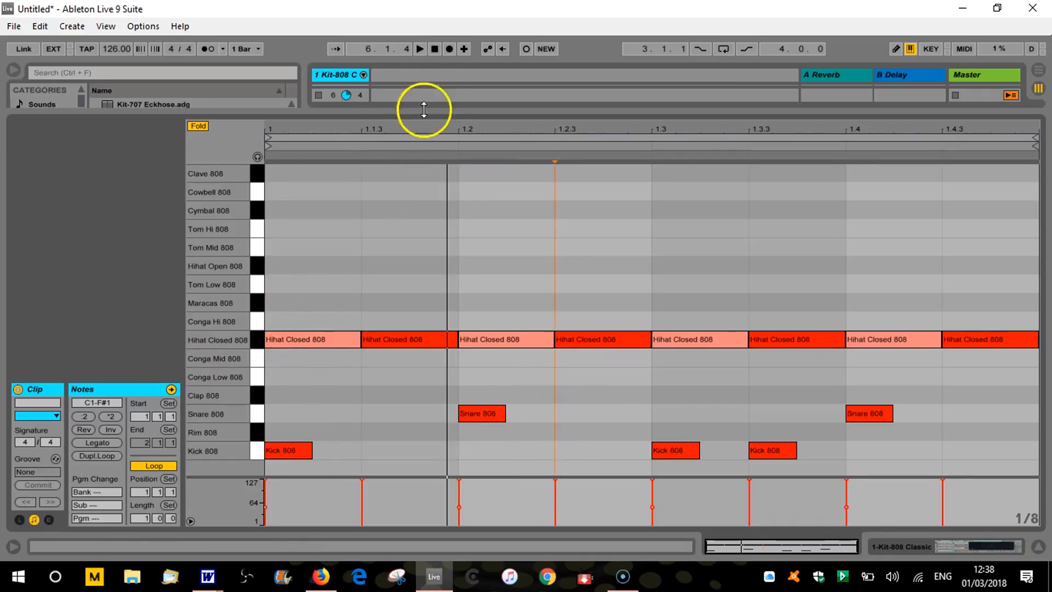
pyautogui.click(419, 49)
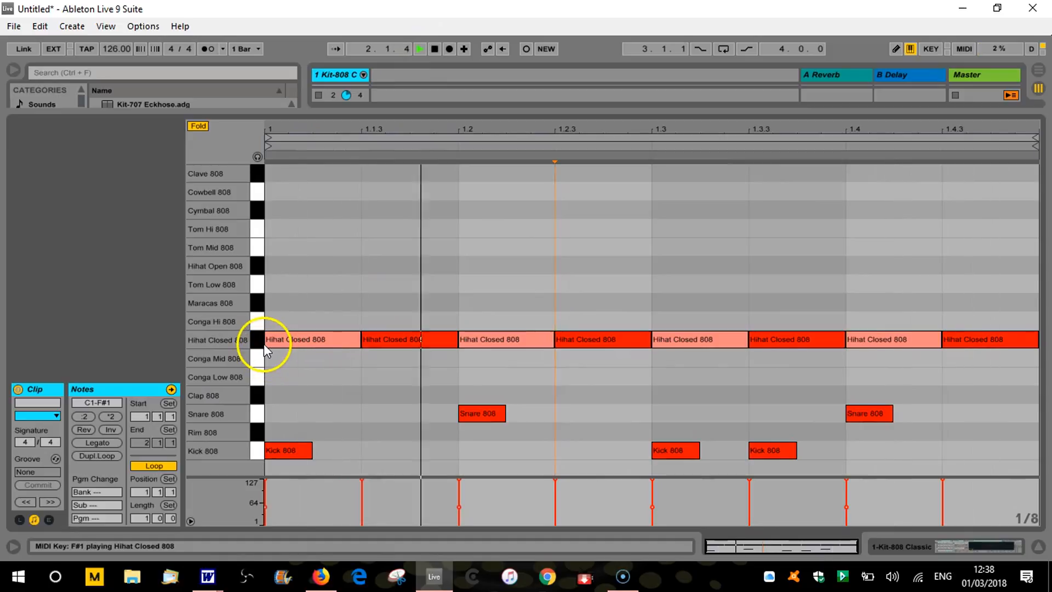
# Enlarge the velocity lane and lower the Hihat Closed 808 notes on beats 1, 1.2, 1.3 and 1.4 to velocity 23.
pyautogui.click(301, 342)
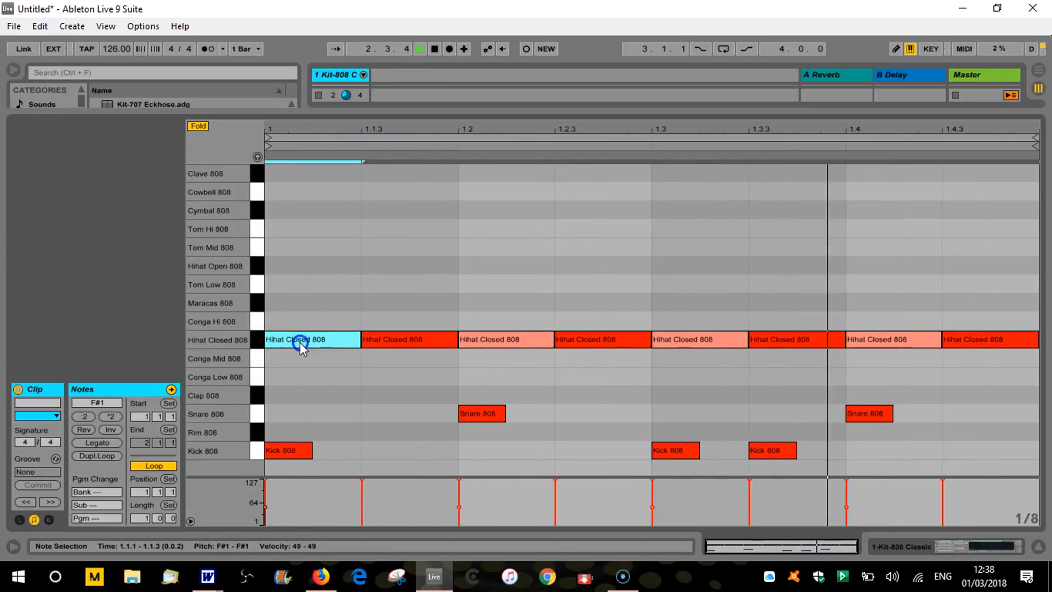
pyautogui.keyDown('shift'); pyautogui.click(497, 339); pyautogui.keyUp('shift')
pyautogui.keyDown('shift'); pyautogui.click(693, 340); pyautogui.keyUp('shift')
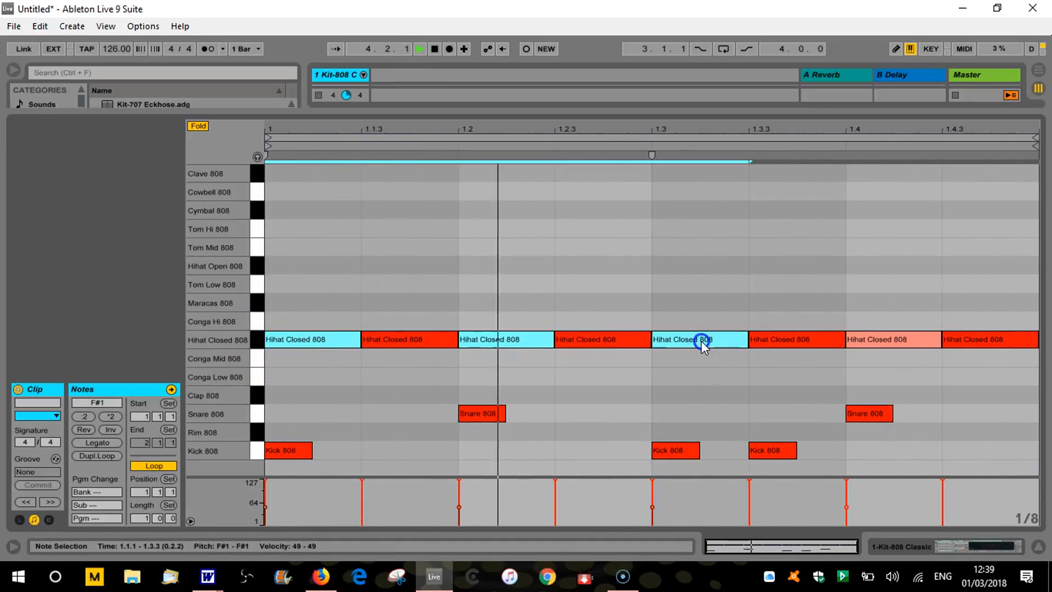
pyautogui.keyDown('shift'); pyautogui.click(893, 341); pyautogui.keyUp('shift')
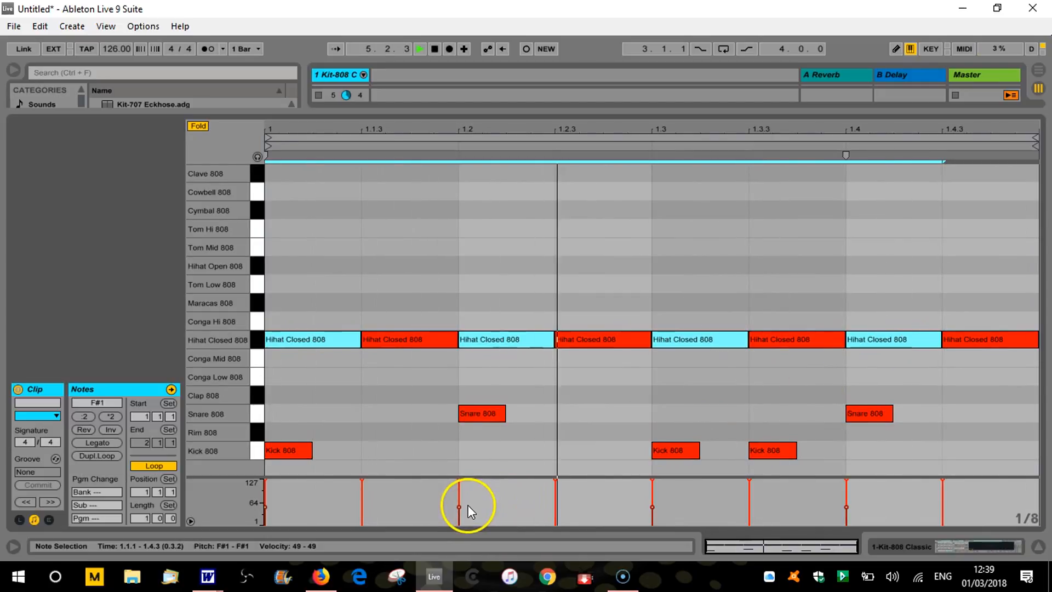
pyautogui.moveTo(459, 507)
pyautogui.mouseDown()
pyautogui.moveTo(459, 521)
pyautogui.moveTo(459, 507)
pyautogui.mouseUp()
pyautogui.moveTo(521, 477); pyautogui.dragTo(542, 385)
pyautogui.moveTo(459, 496); pyautogui.dragTo(459, 496)
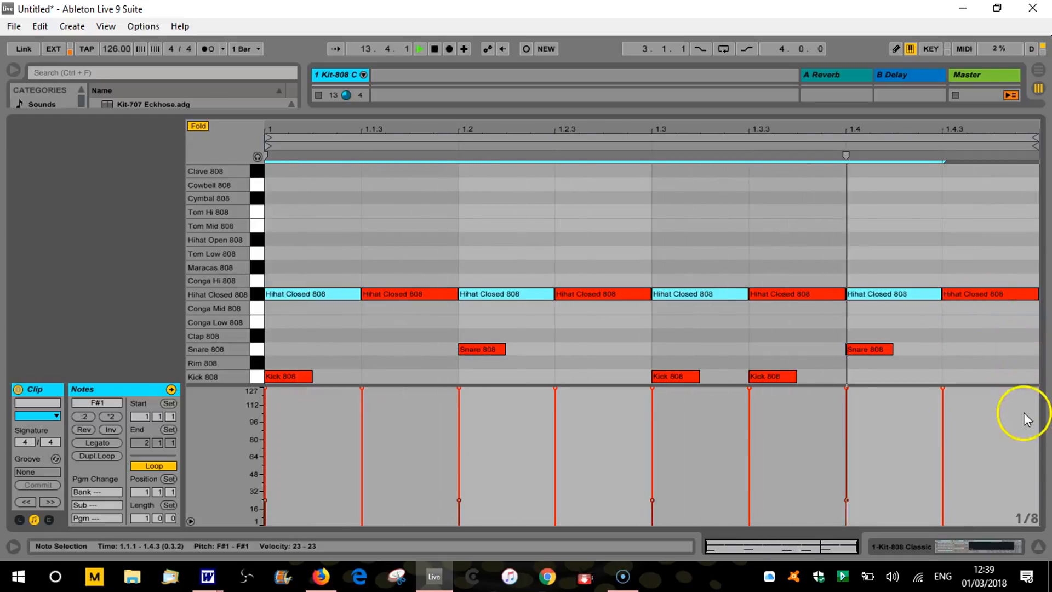
# Set the grid to 1/16 and add Snare 808 notes at 1.4.3 and 1.4.4.
pyautogui.rightClick(1029, 518)
pyautogui.click(932, 436)
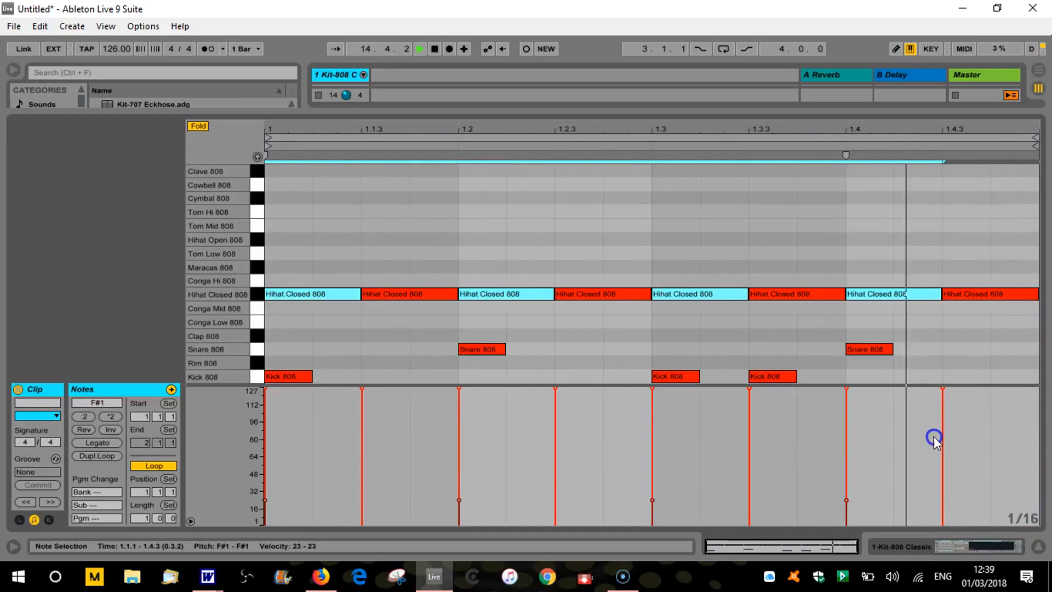
pyautogui.click(966, 353)
pyautogui.click(1014, 349)
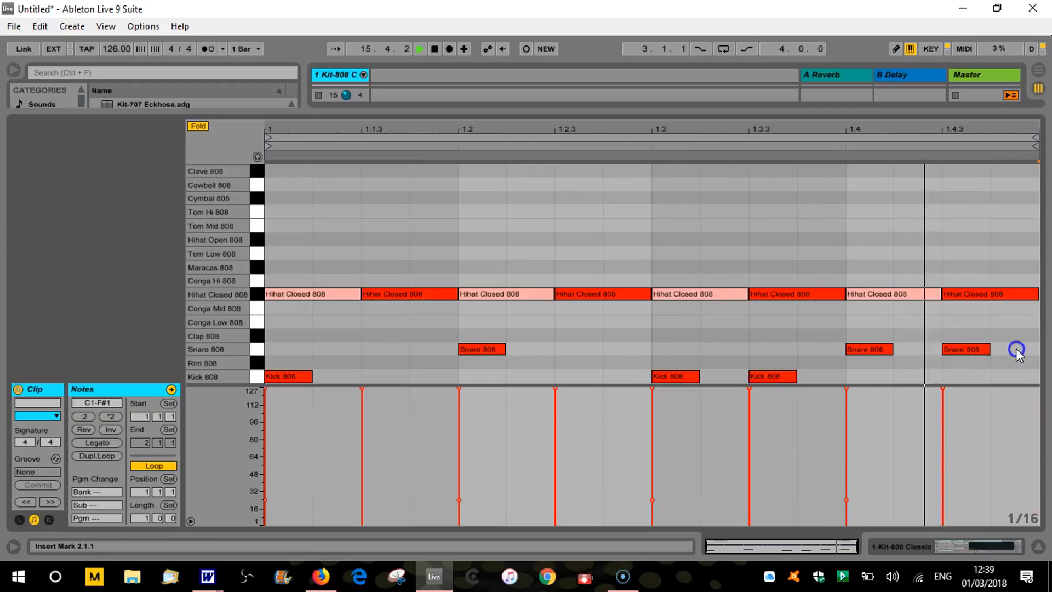
# Lower the velocity of the two Snare 808 notes at 1.4.3 and 1.4.4 to about 48.
pyautogui.click(967, 354)
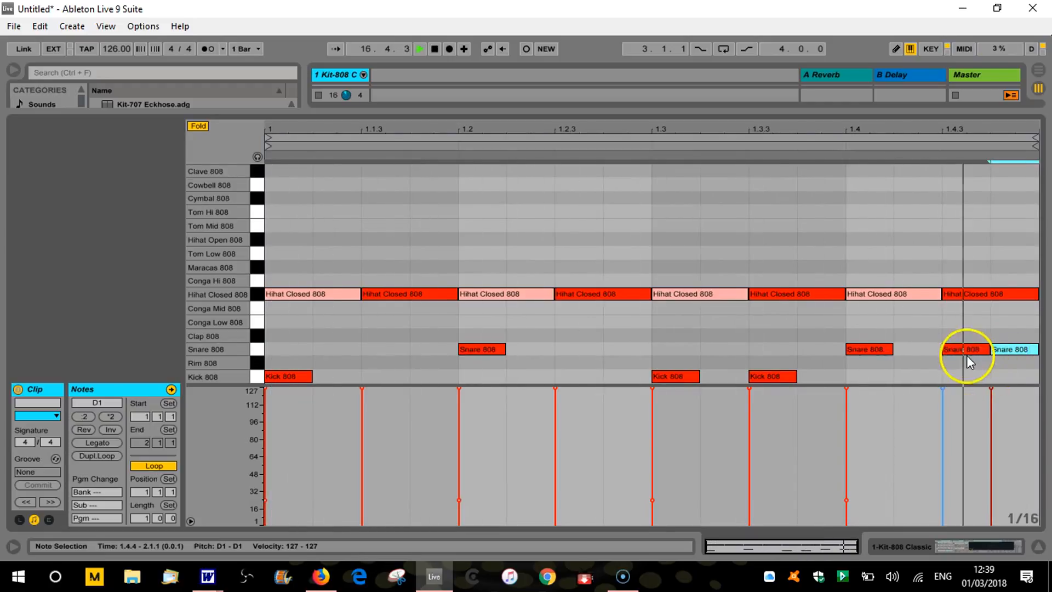
pyautogui.keyDown('shift'); pyautogui.click(1019, 349); pyautogui.keyUp('shift')
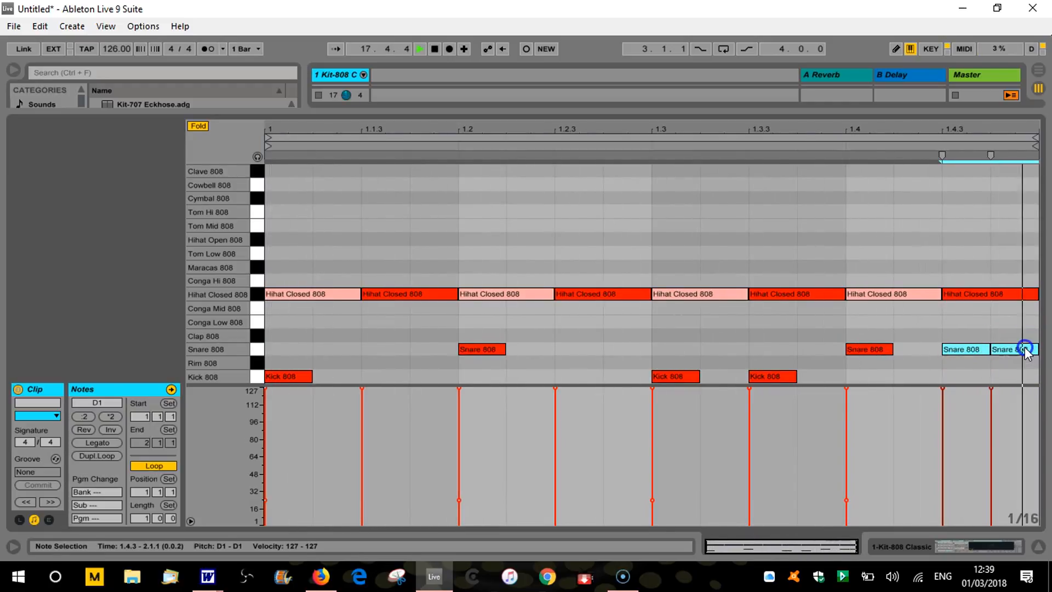
pyautogui.moveTo(943, 389); pyautogui.dragTo(943, 472)
# Add a Snare 808 note at 1.2.4 with velocity 72 and hide the velocity lane.
pyautogui.doubleClick(634, 349)
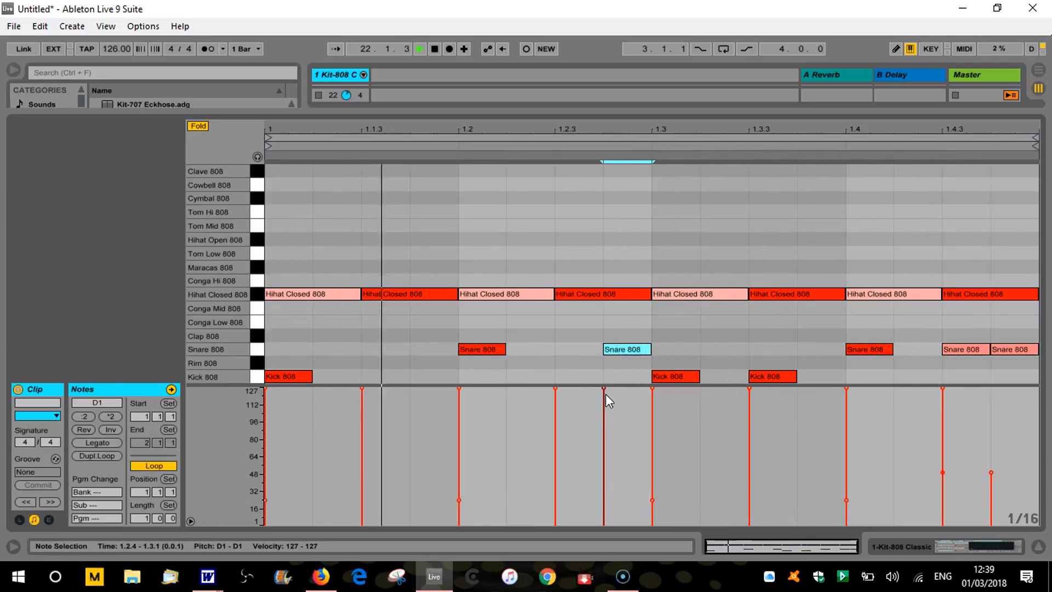
pyautogui.moveTo(603, 389)
pyautogui.mouseDown()
pyautogui.moveTo(602, 462)
pyautogui.moveTo(603, 446)
pyautogui.mouseUp()
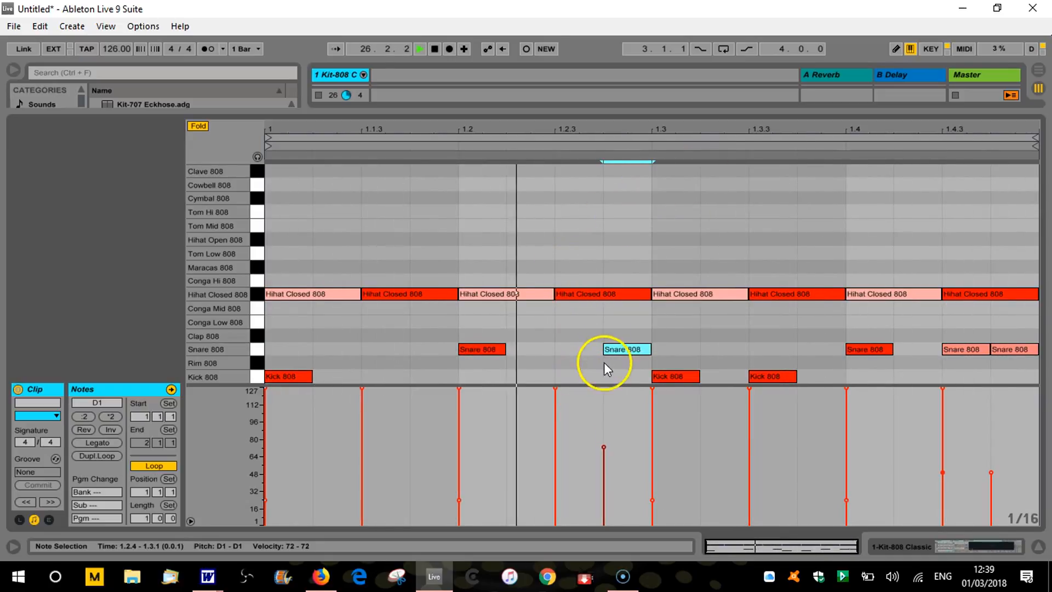
pyautogui.click(190, 521)
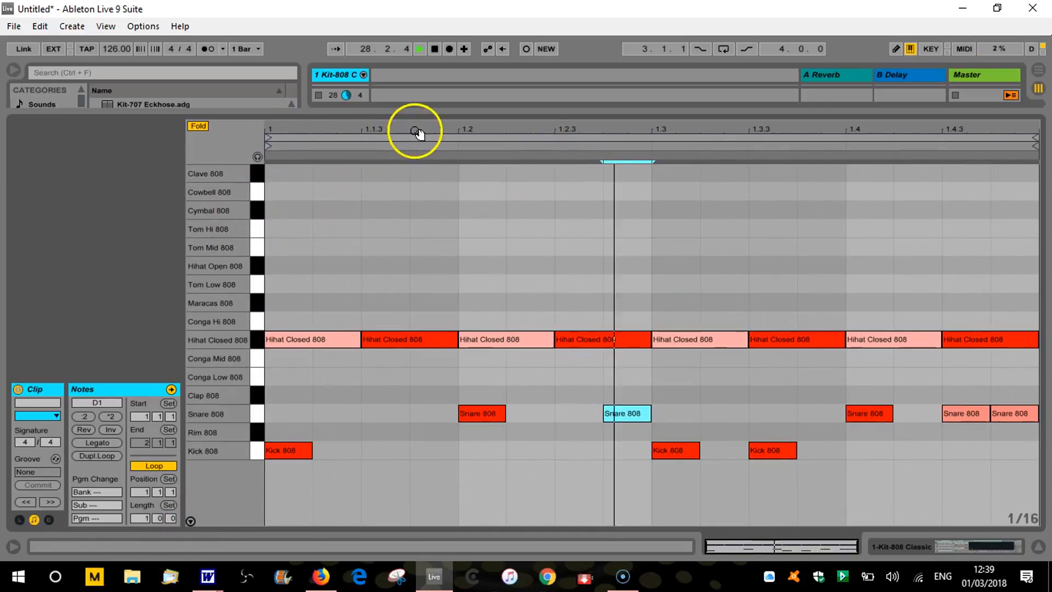
# Overdub four Clap 808 hits into the looping clip, at about 1.2.3, 1.3, before 1.4 and before 1.4.3.
pyautogui.moveTo(422, 115); pyautogui.dragTo(414, 182)
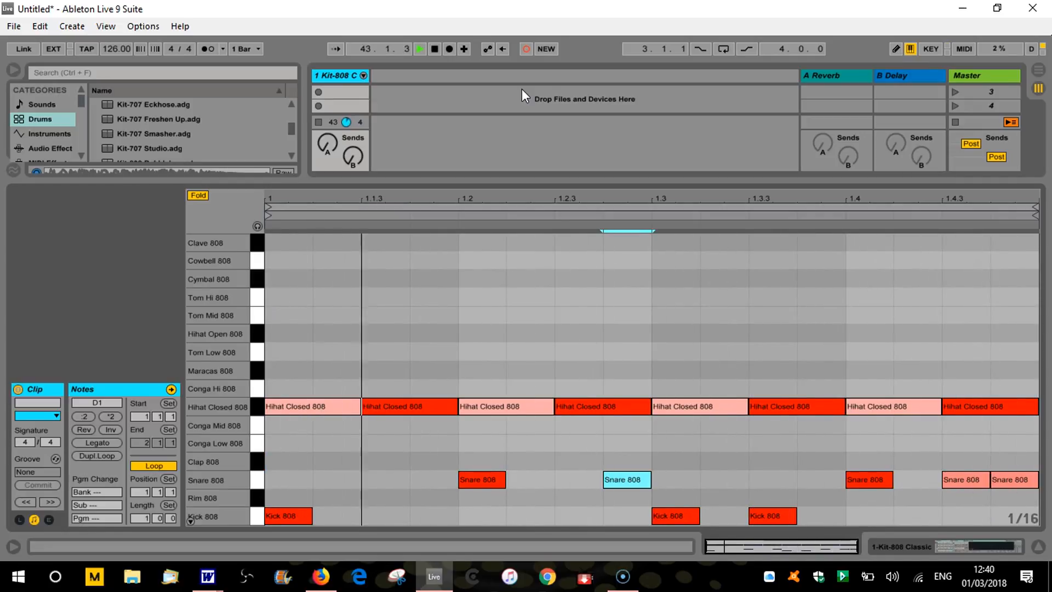
pyautogui.click(526, 49)
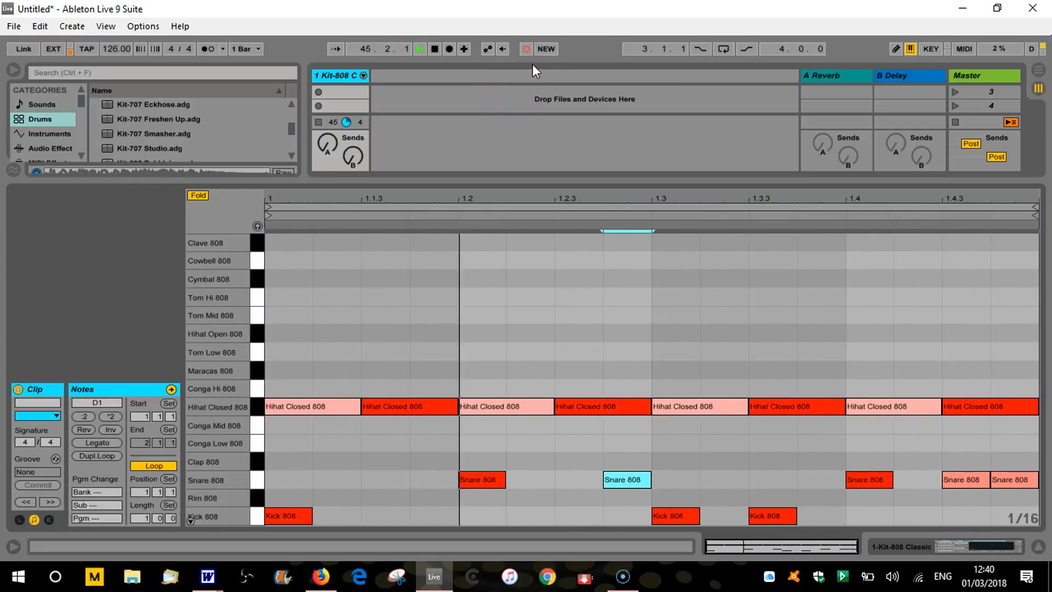
pyautogui.click(526, 49)
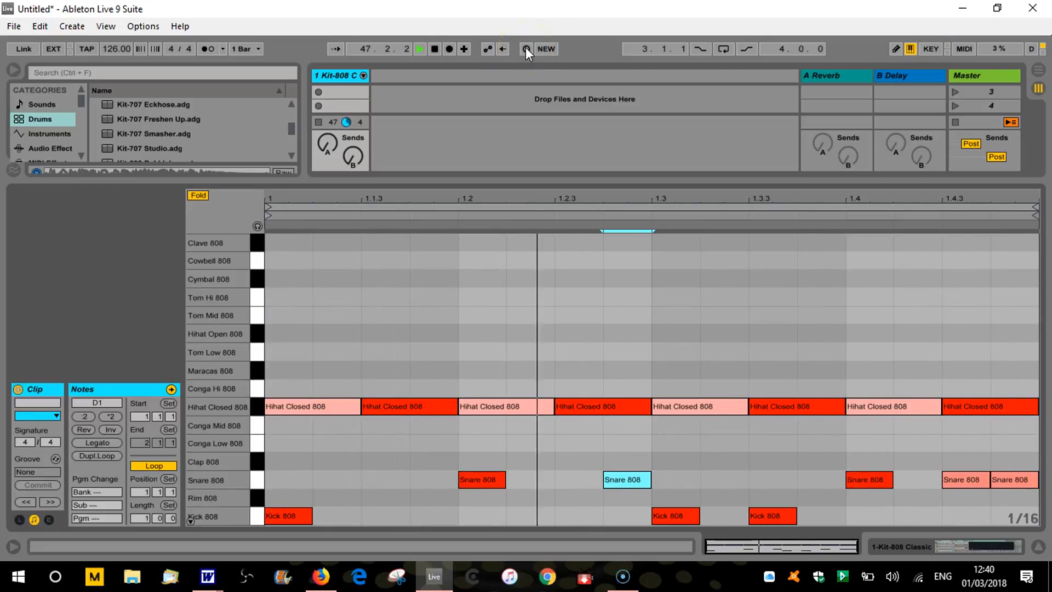
pyautogui.press('e')
pyautogui.press('e')
pyautogui.press('e')
pyautogui.press('e')
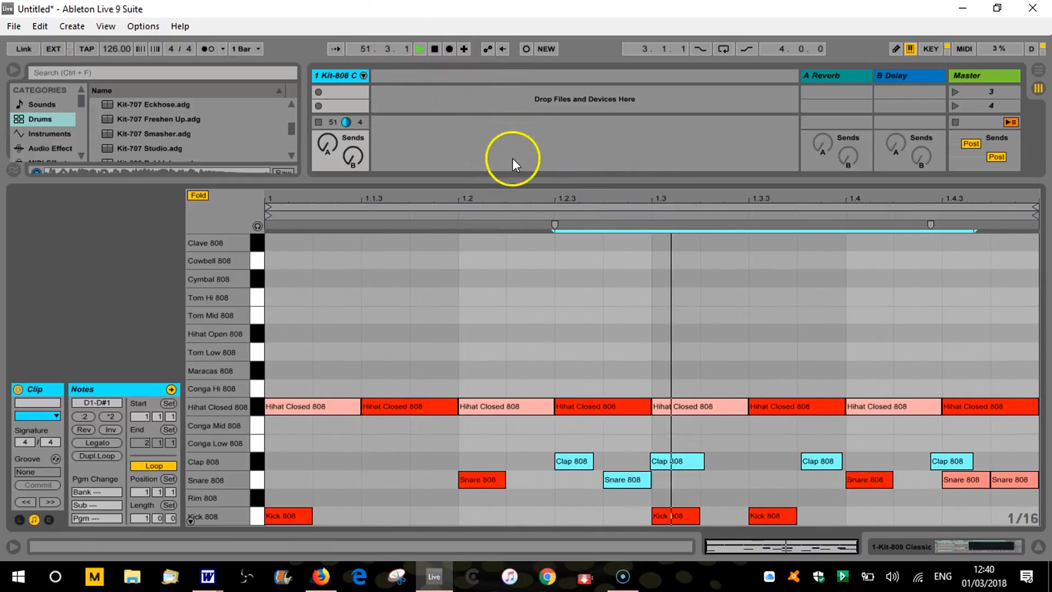
# Reopen the velocity lane and lower the Clap 808 notes at 1.3 to about 75 and just before 1.4 to about 41.
pyautogui.moveTo(557, 179); pyautogui.dragTo(564, 33)
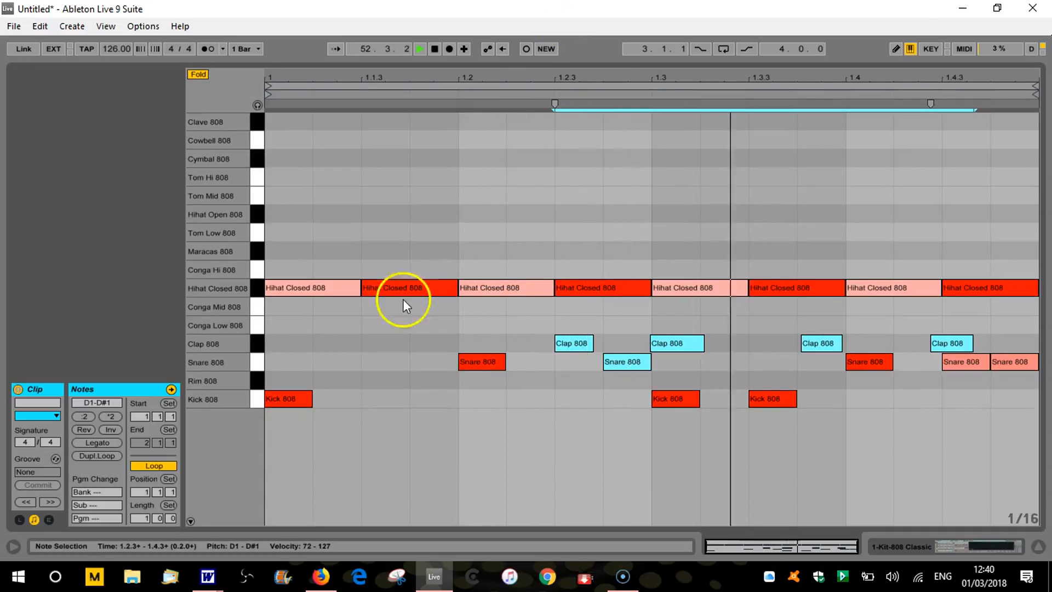
pyautogui.click(191, 522)
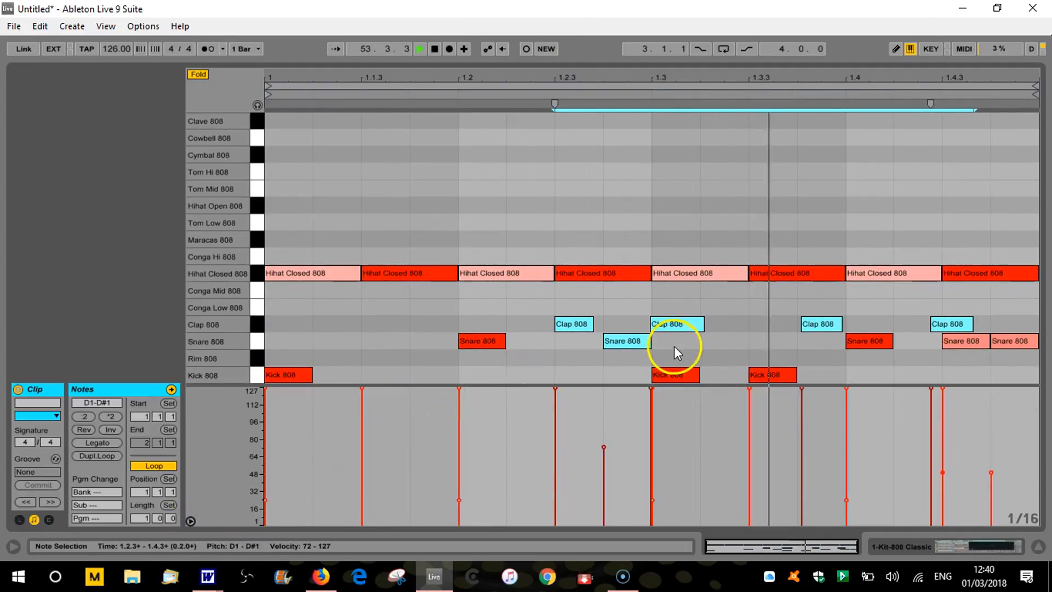
pyautogui.moveTo(652, 390)
pyautogui.mouseDown()
pyautogui.moveTo(652, 417)
pyautogui.moveTo(652, 390)
pyautogui.mouseUp()
pyautogui.click(672, 325)
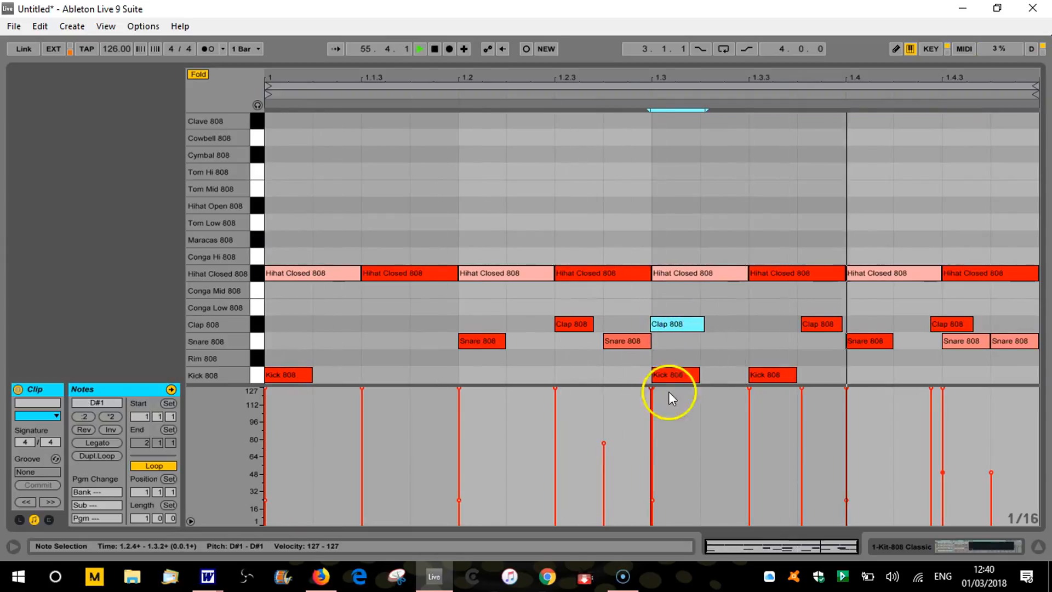
pyautogui.moveTo(653, 389); pyautogui.dragTo(653, 445)
pyautogui.click(816, 324)
pyautogui.moveTo(802, 391); pyautogui.dragTo(802, 480)
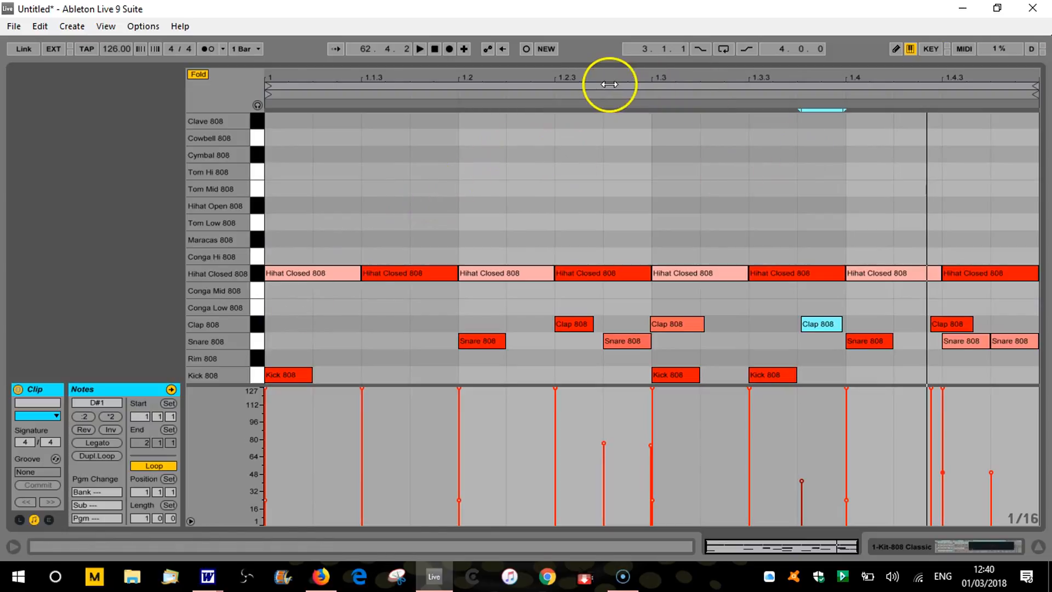
# Hide the velocity lane and shrink the clip editor to bring the full browser and session mixer back into view.
pyautogui.moveTo(609, 62); pyautogui.dragTo(596, 196)
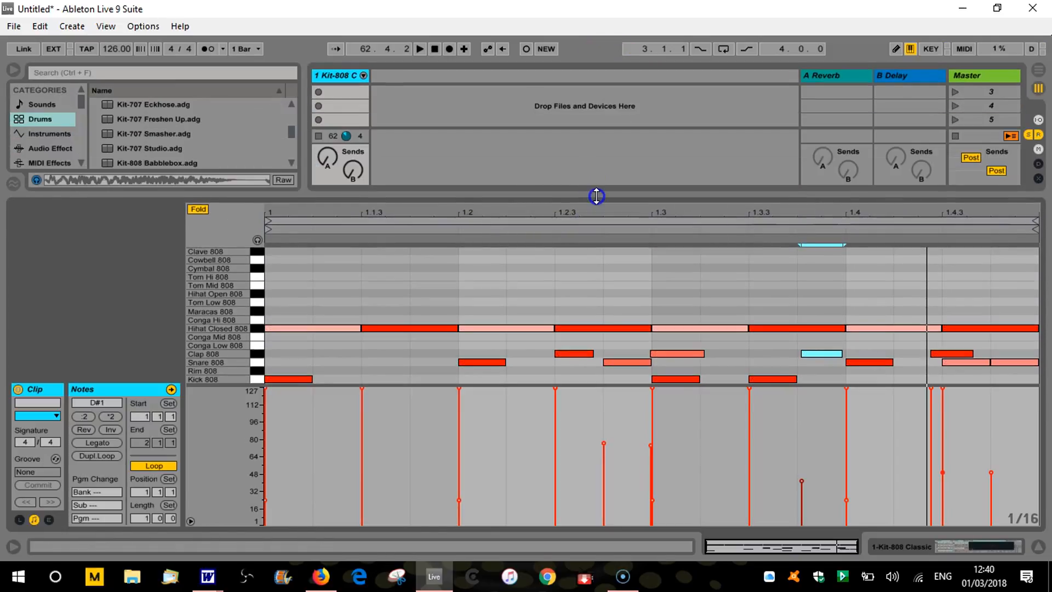
pyautogui.click(189, 519)
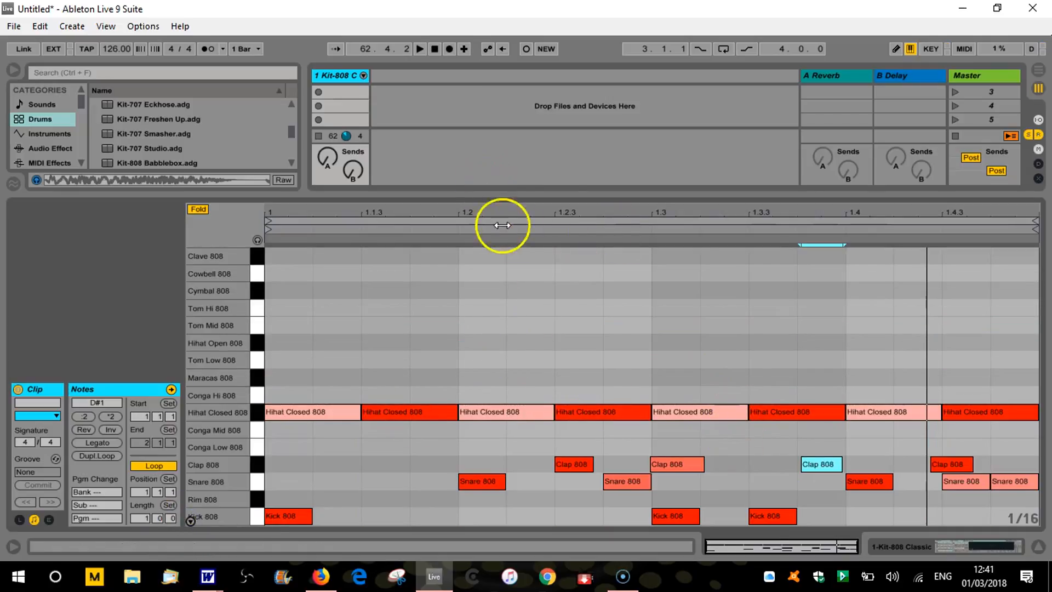
pyautogui.moveTo(544, 195); pyautogui.dragTo(519, 371)
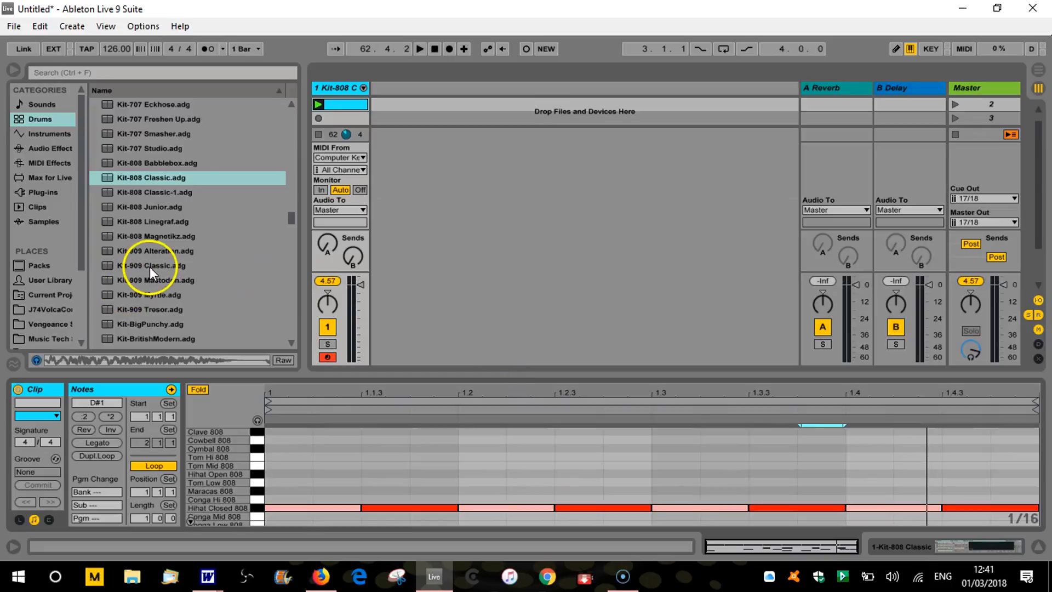